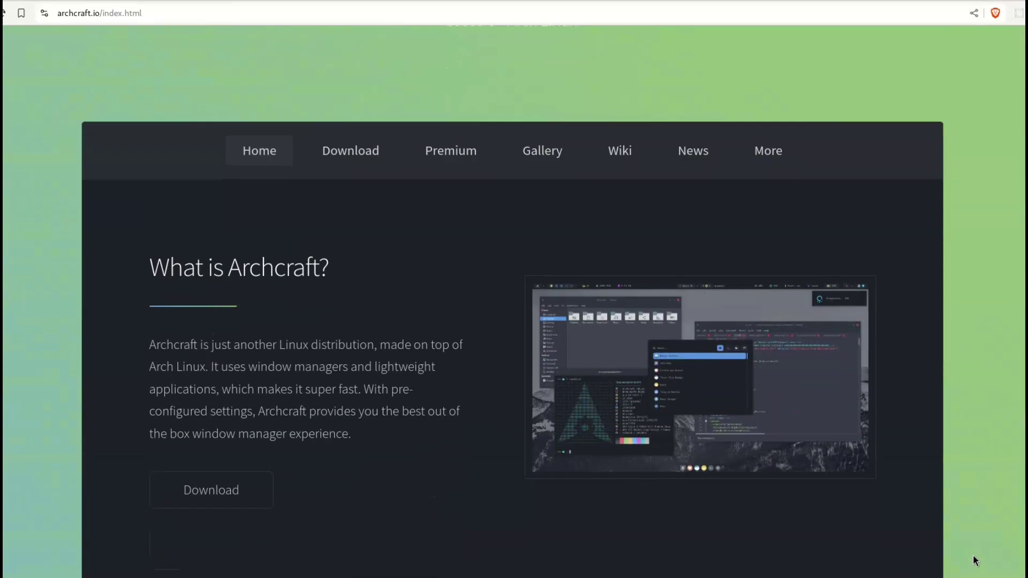
# Scroll down through the archcraft.io home page and back up a little
pyautogui.scroll(-1, 976, 561)
pyautogui.scroll(-10, 975, 561)
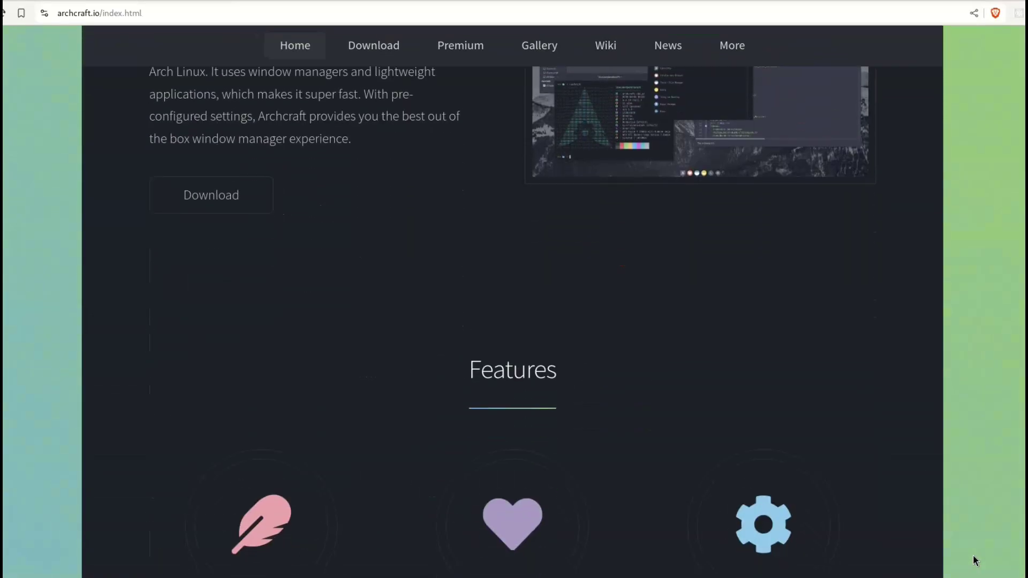
pyautogui.scroll(-13, 975, 561)
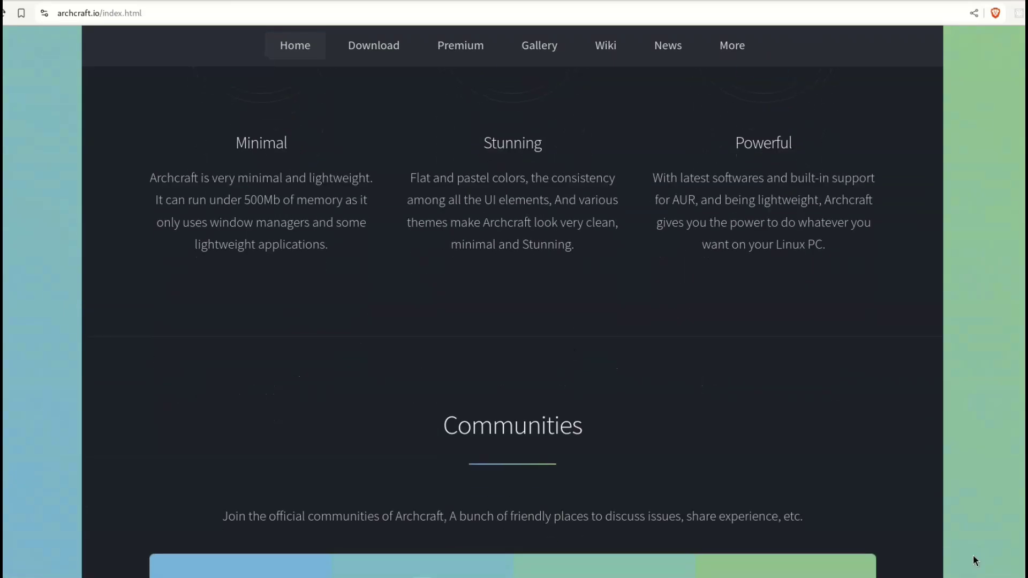
pyautogui.scroll(15, 973, 554)
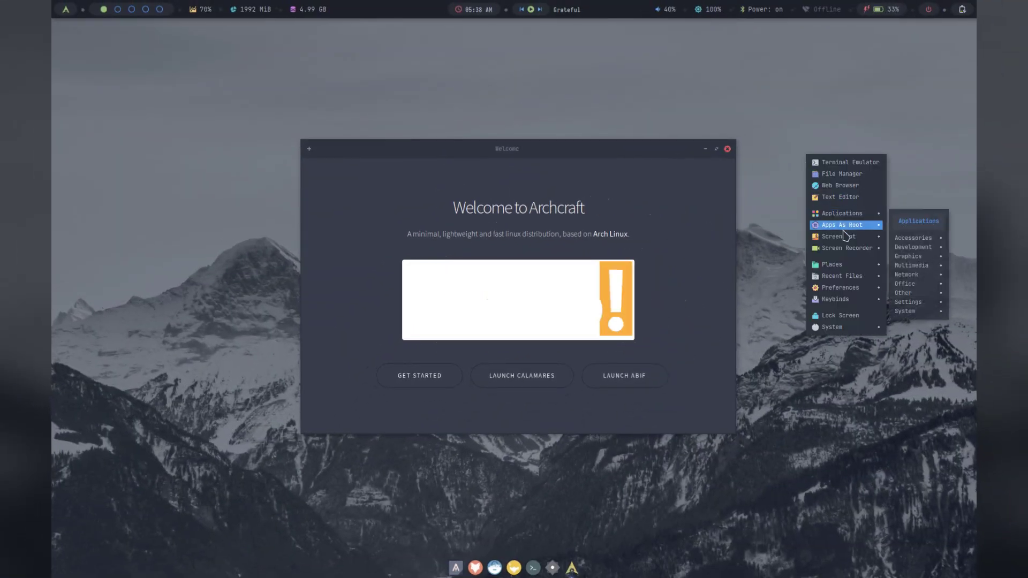
# Dismiss the desktop menu, launch the Thunar file manager and move its window up-left
pyautogui.click(99, 225)
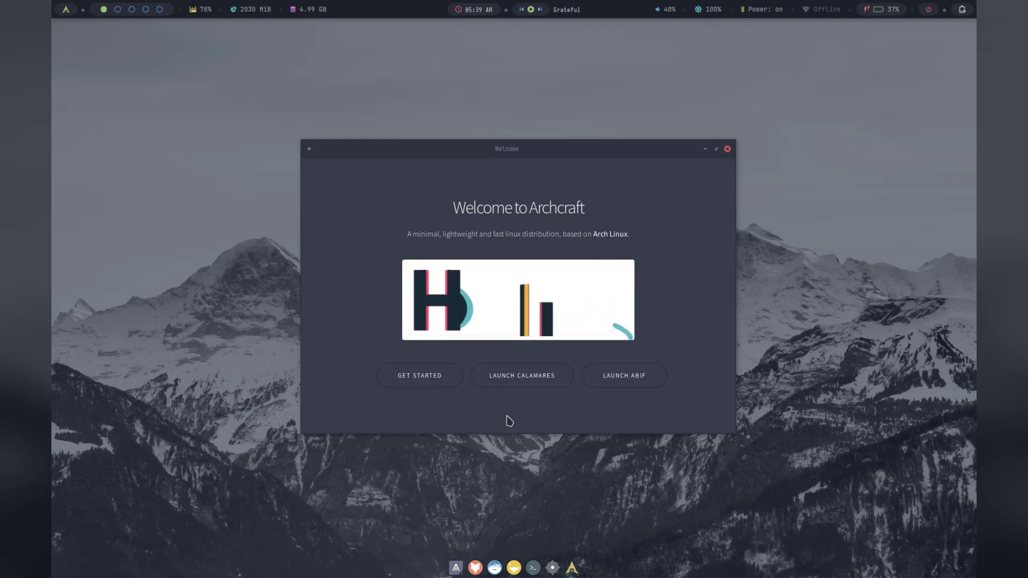
pyautogui.click(495, 568)
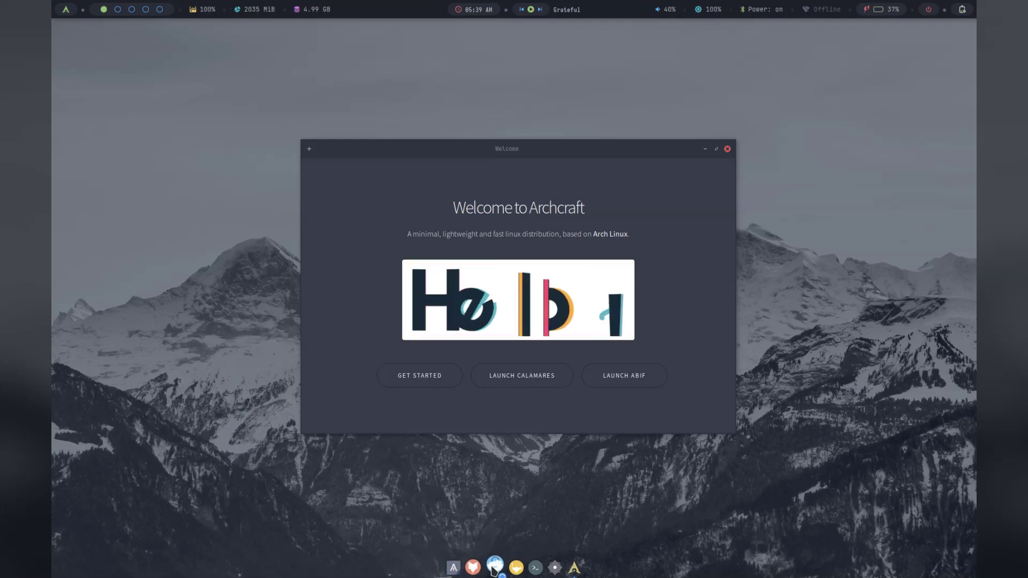
pyautogui.moveTo(375, 34); pyautogui.dragTo(477, 104)
# Switch the desktop style to Beach from the desktop menu's Change Style list
pyautogui.rightClick(623, 114)
pyautogui.moveTo(659, 244)
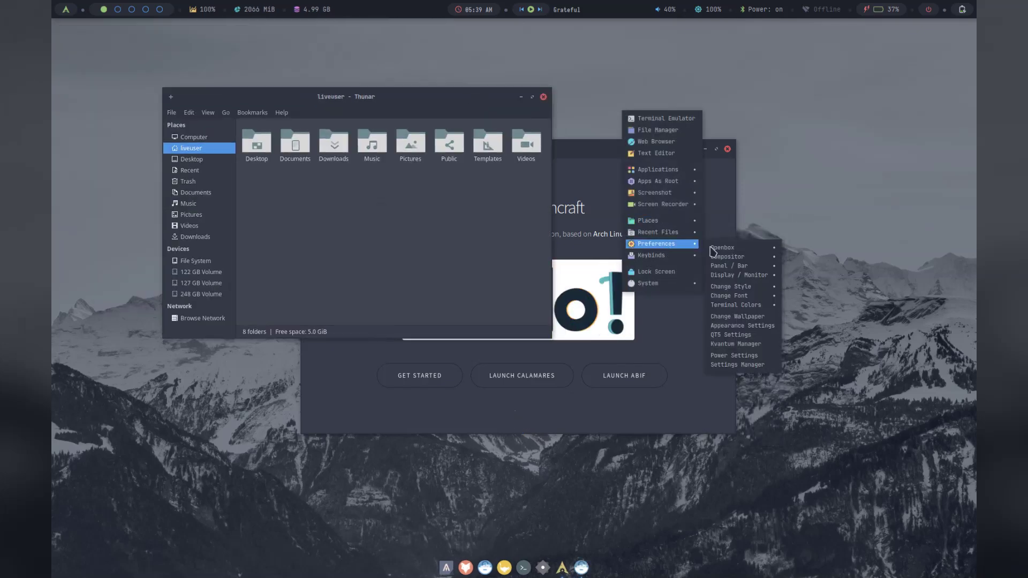
pyautogui.moveTo(742, 287)
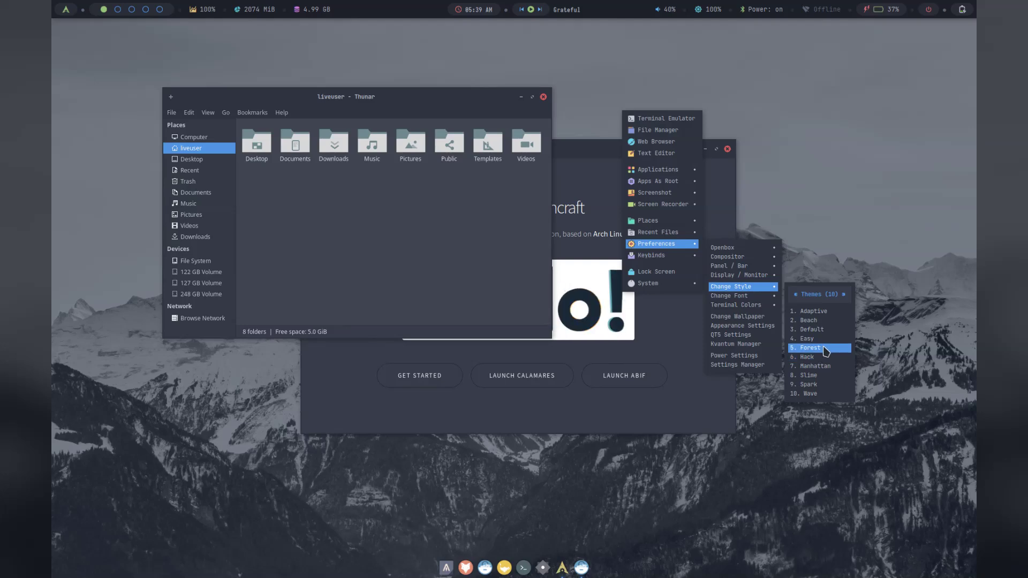
pyautogui.click(820, 321)
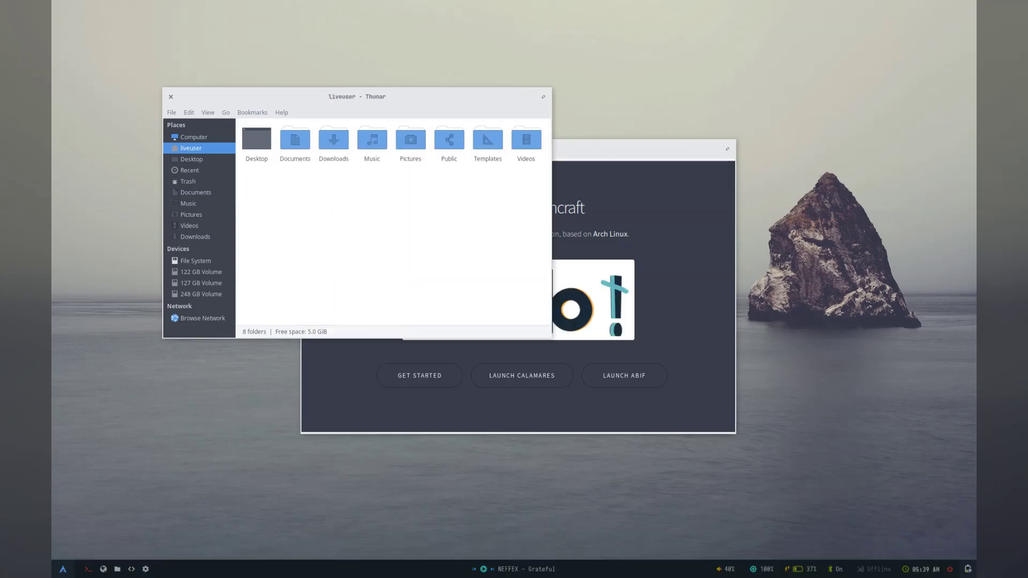
# Change the desktop style to Spark via Preferences > Change Style
pyautogui.rightClick(468, 333)
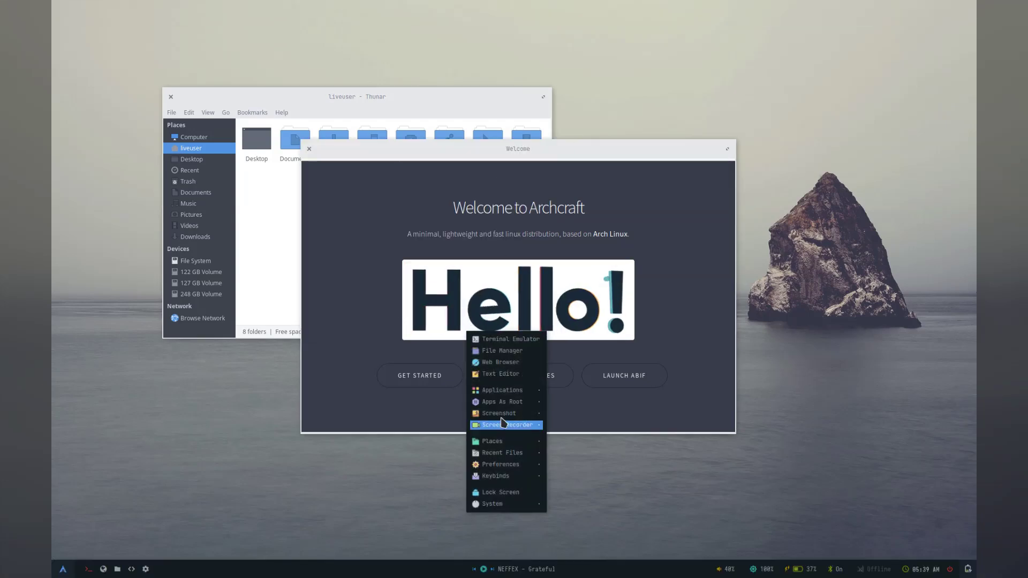
pyautogui.moveTo(517, 466)
pyautogui.moveTo(587, 492)
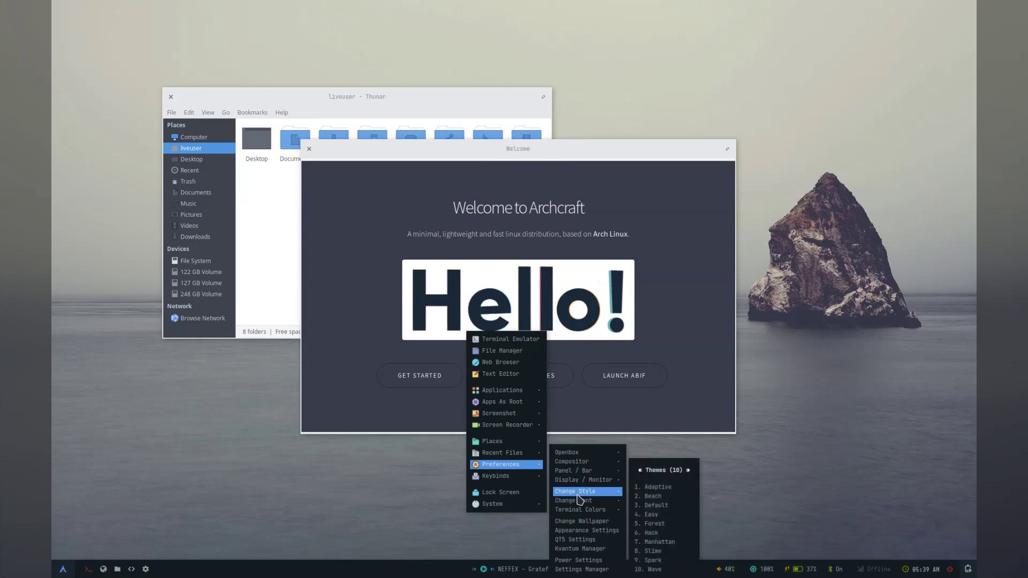
pyautogui.click(672, 561)
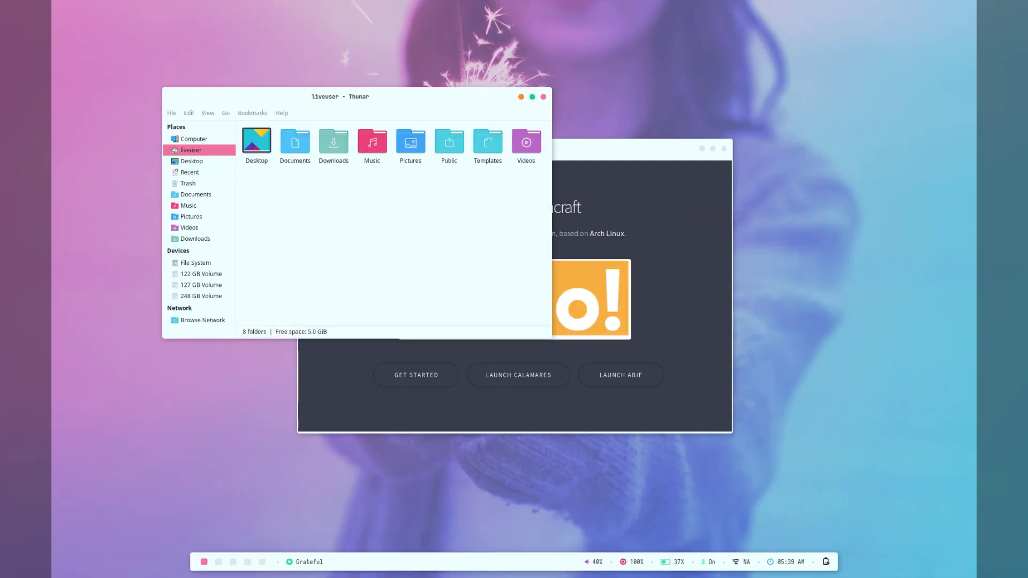
# Open the wallpapers folder inside Pictures in Thunar
pyautogui.rightClick(639, 81)
pyautogui.moveTo(676, 216)
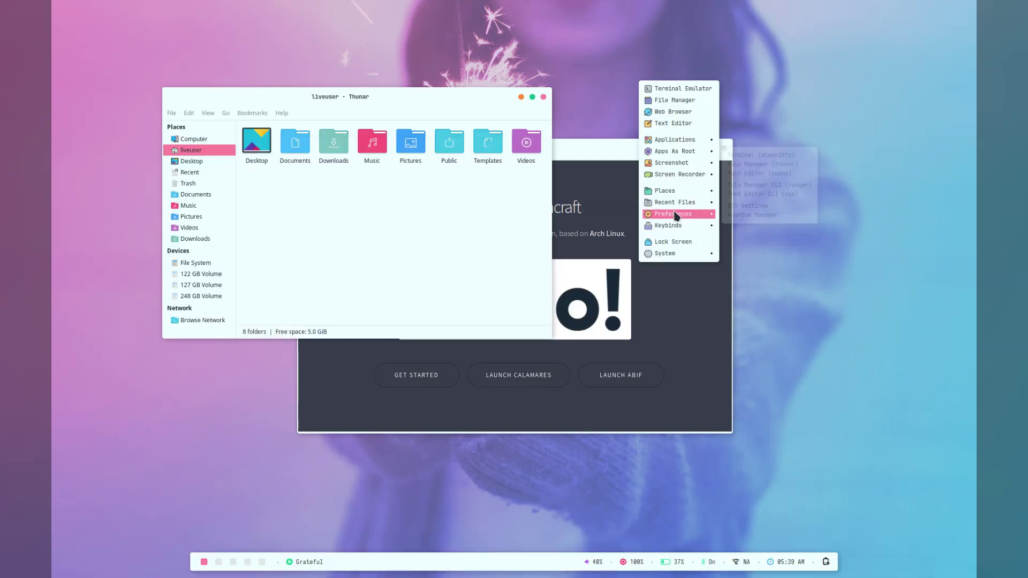
pyautogui.click(199, 217)
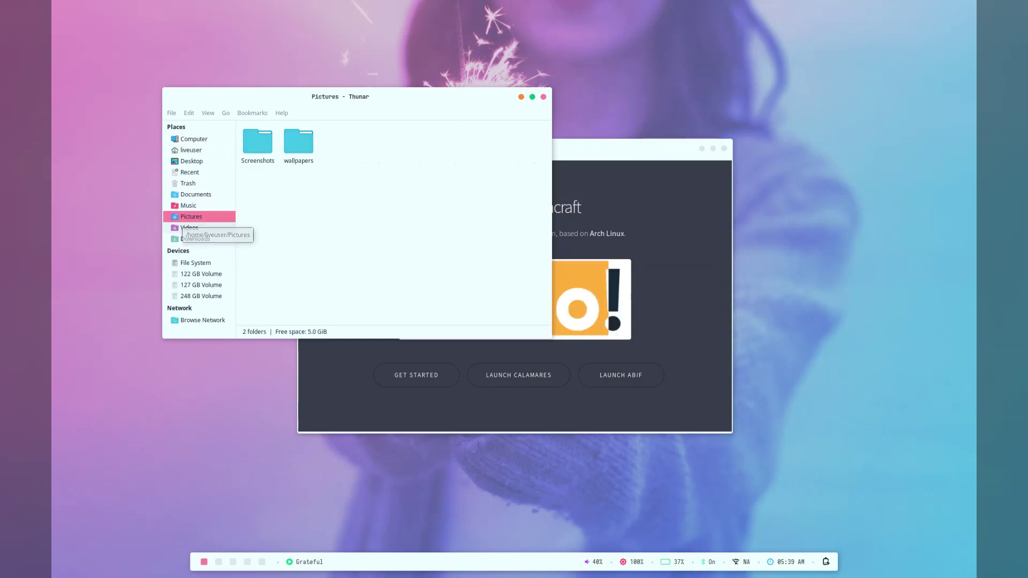
pyautogui.doubleClick(299, 142)
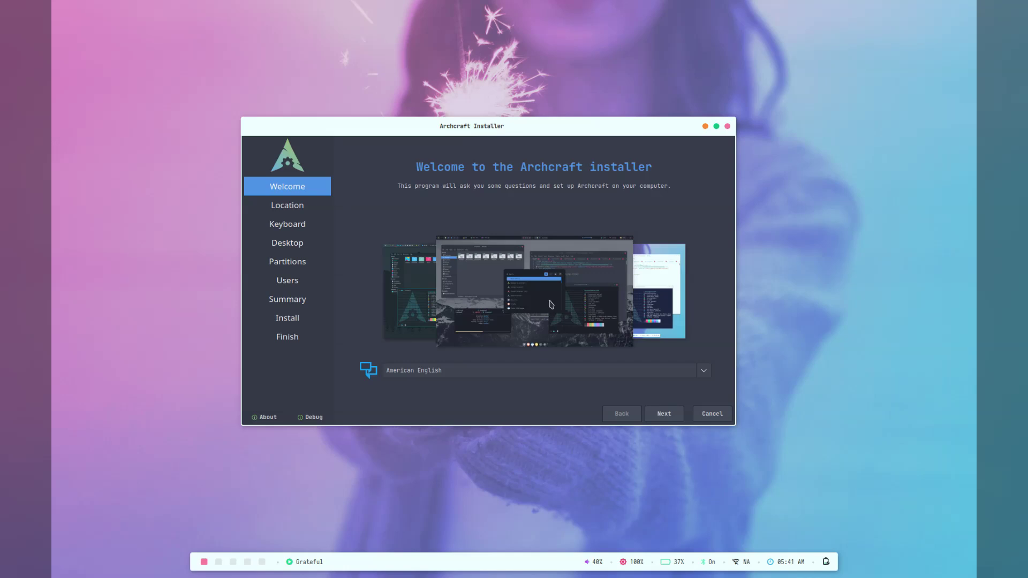
# Pick Melbourne, Australia as the location and advance past Keyboard and Desktop to Partitions
pyautogui.click(664, 413)
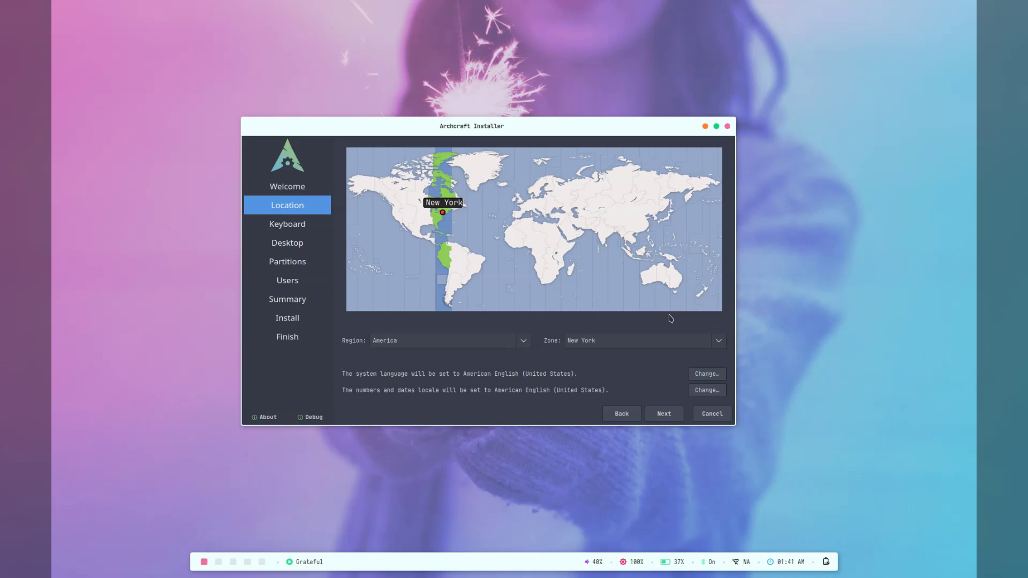
pyautogui.click(675, 287)
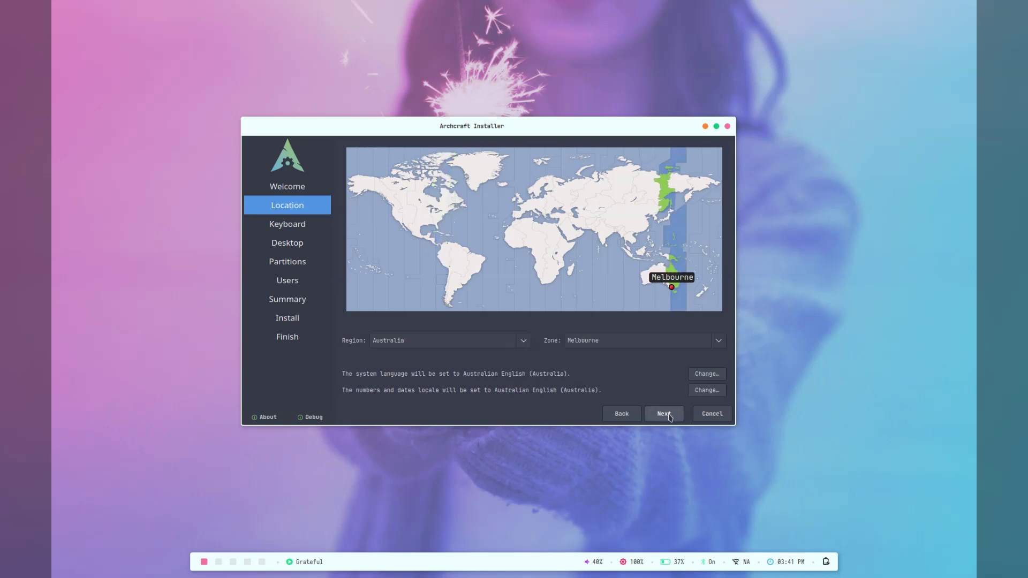
pyautogui.click(669, 416)
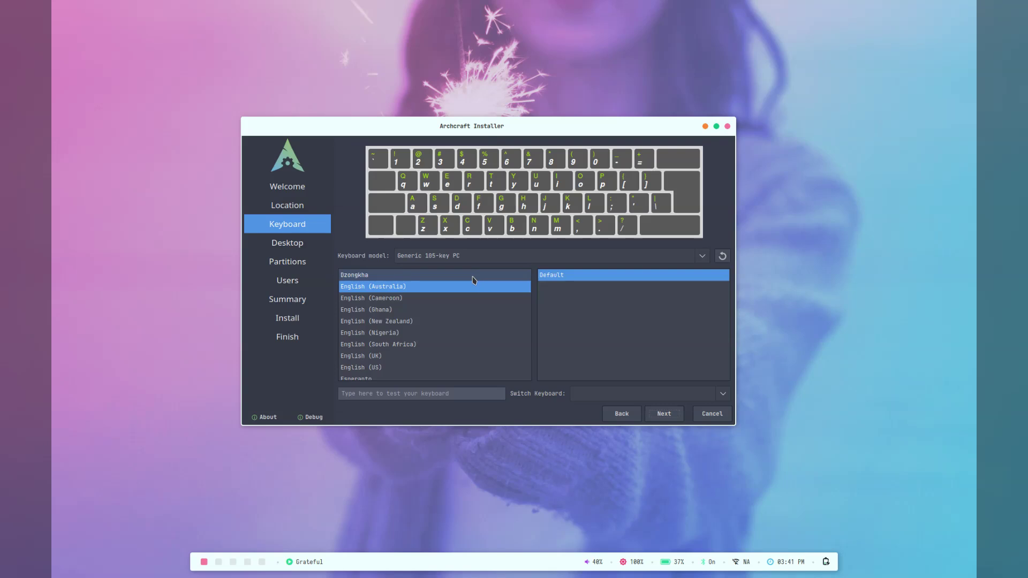
pyautogui.click(666, 416)
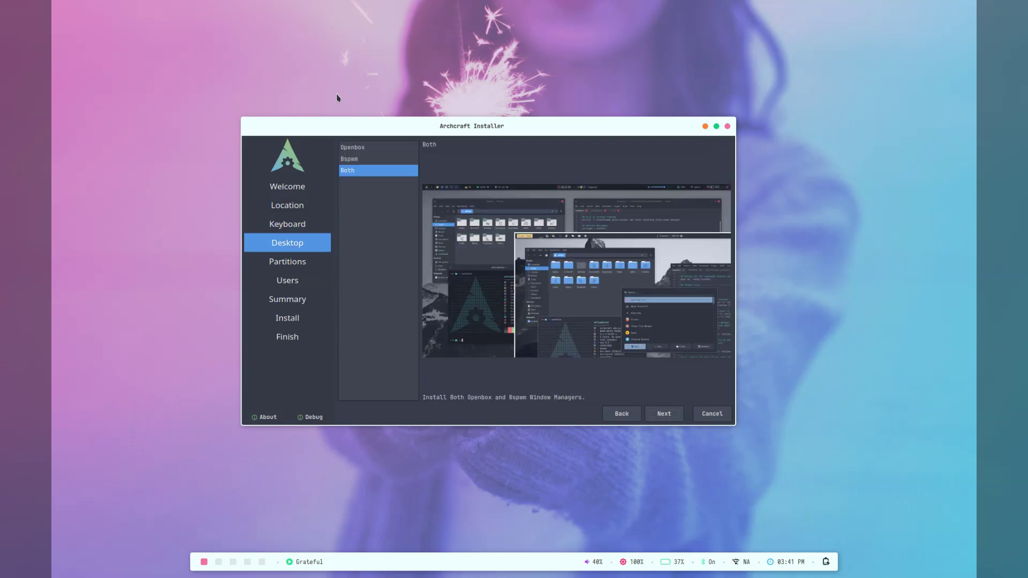
pyautogui.click(666, 414)
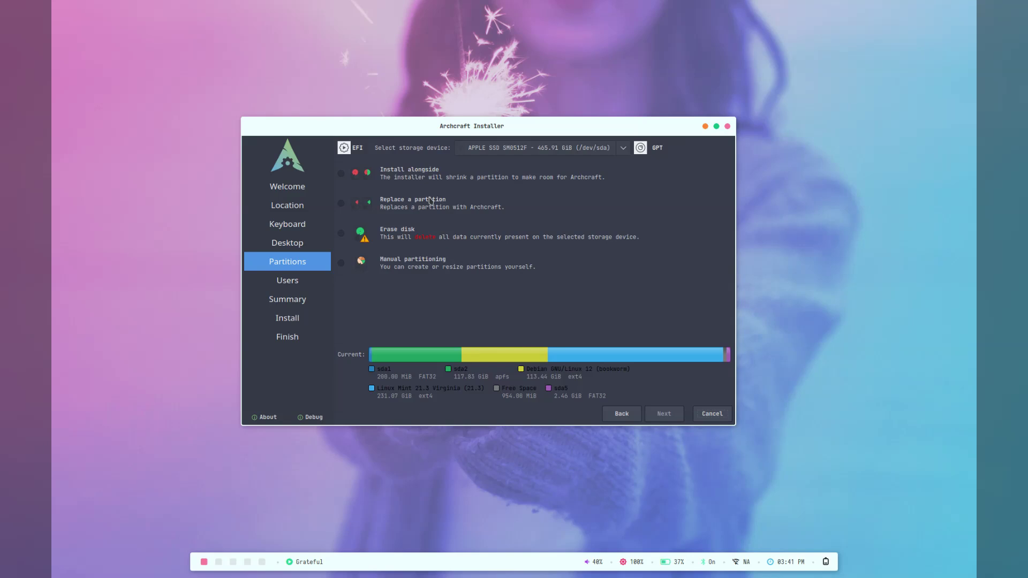
# Choose 'Replace a partition', select the 231.07 GiB Linux Mint partition, and proceed to Users
pyautogui.click(433, 202)
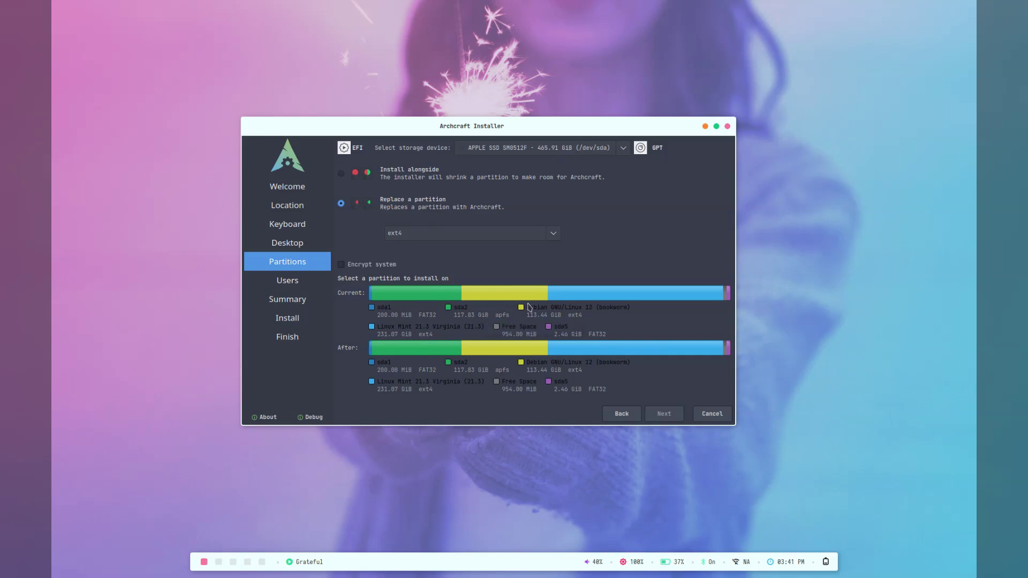
pyautogui.click(566, 294)
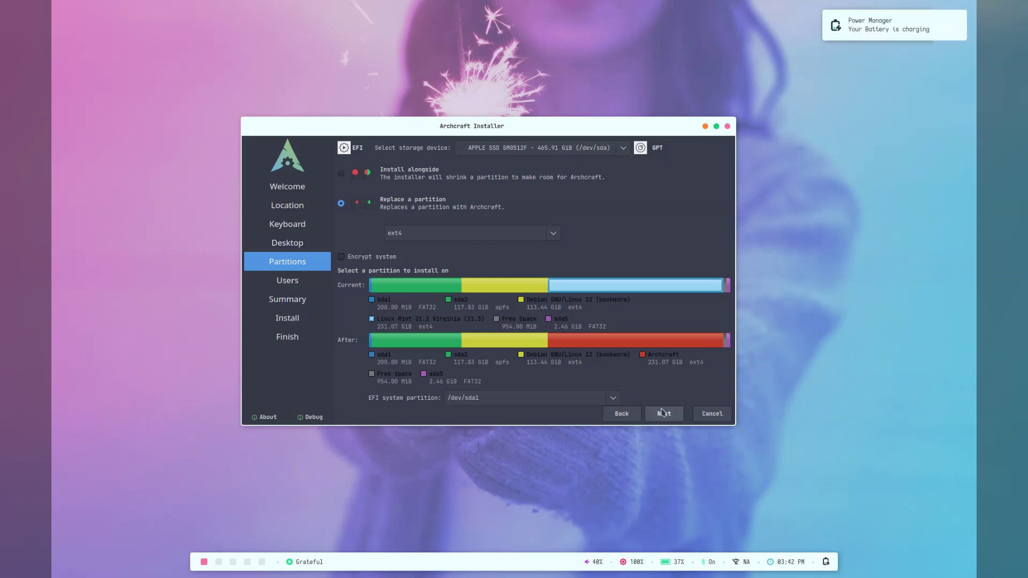
pyautogui.click(663, 413)
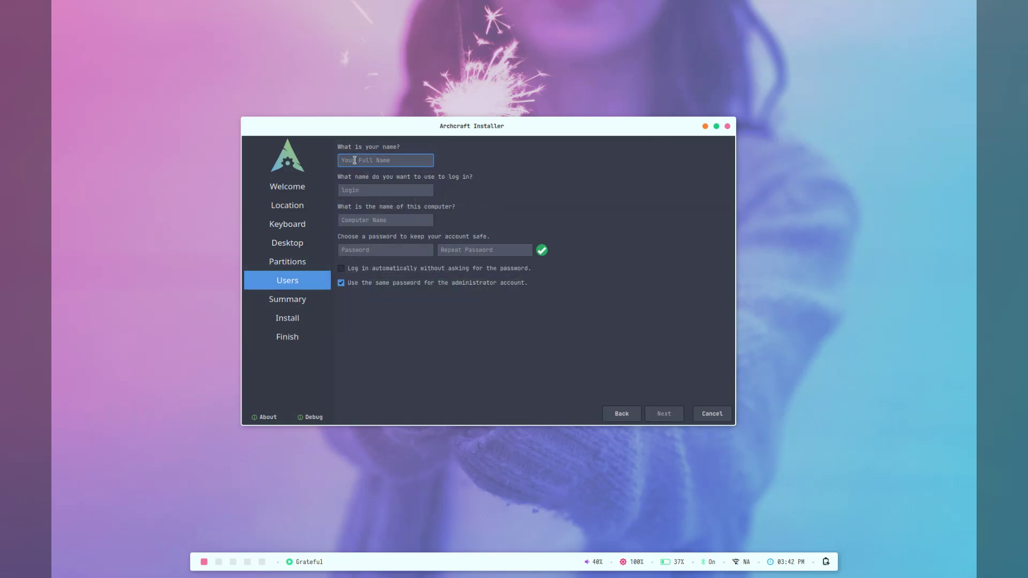
# Enter the user's name and a confirmed password, then start the installation from the summary
pyautogui.write('bjorn')
pyautogui.press('Tab')
pyautogui.press('Tab')
pyautogui.press('Tab')
pyautogui.write('******')
pyautogui.click(464, 248)
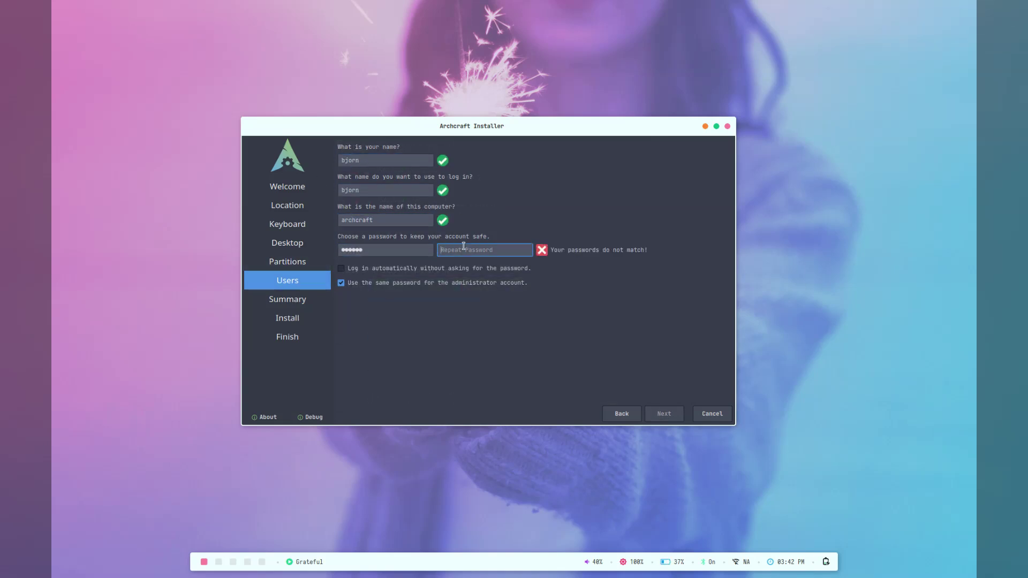
pyautogui.write('******')
pyautogui.click(665, 414)
pyautogui.click(664, 415)
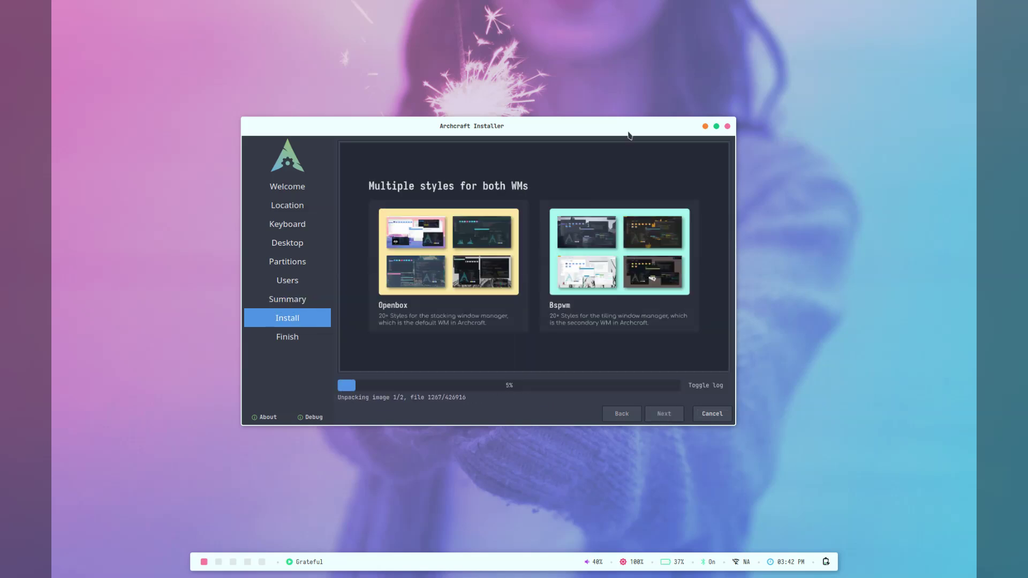
# Switch the live desktop to another style while the installation runs
pyautogui.rightClick(609, 79)
pyautogui.moveTo(648, 210)
pyautogui.moveTo(741, 256)
pyautogui.click(780, 252)
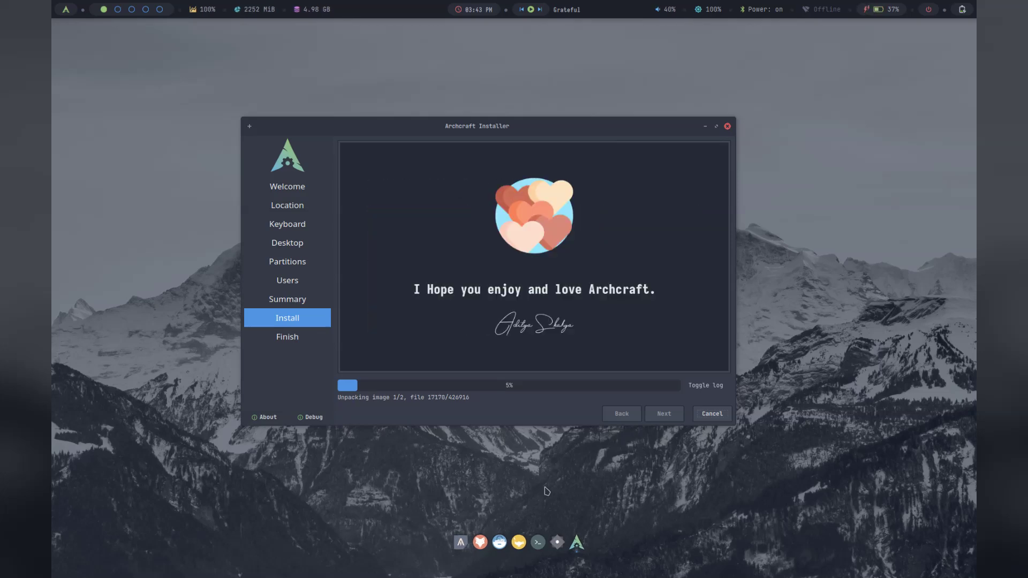
pyautogui.rightClick(809, 227)
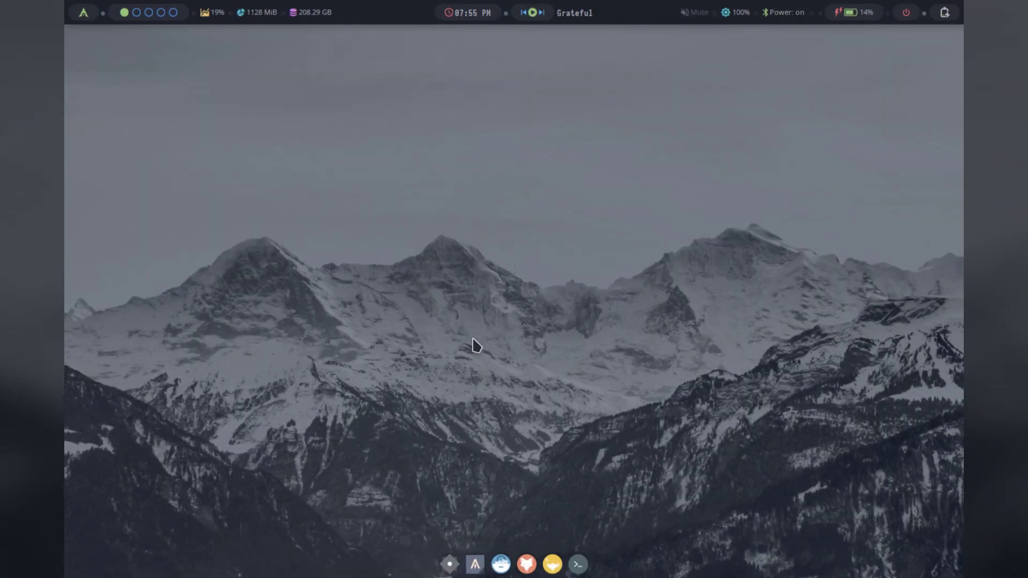
# Cycle through workspaces two, three and four, then return to the first
pyautogui.click(137, 12)
pyautogui.click(149, 14)
pyautogui.click(161, 14)
pyautogui.click(124, 14)
# Toggle the top-bar audio mute several times, leaving it muted
pyautogui.click(691, 15)
pyautogui.click(691, 15)
pyautogui.click(690, 15)
pyautogui.click(691, 15)
pyautogui.click(690, 15)
pyautogui.click(690, 15)
# Open the Bluetooth device menu in the top bar and close it again
pyautogui.click(777, 19)
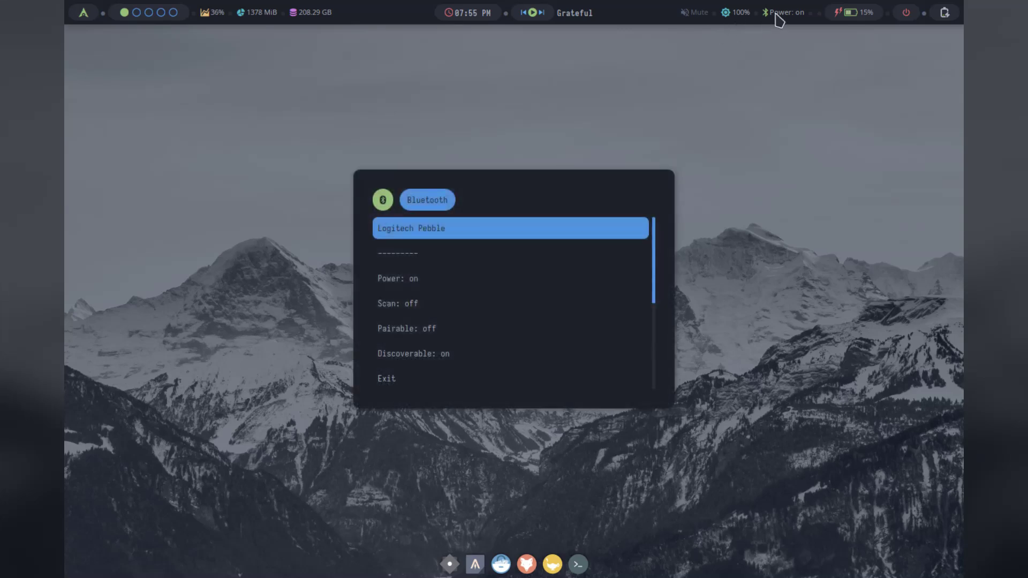
pyautogui.click(778, 19)
pyautogui.click(778, 19)
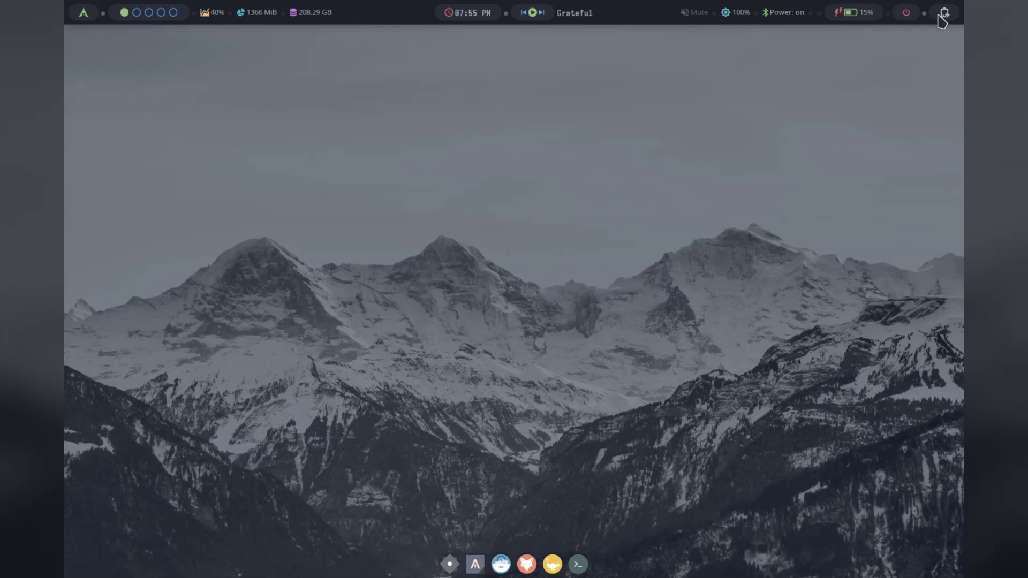
# Make the top-bar clock show the date and open the application launcher
pyautogui.moveTo(946, 22)
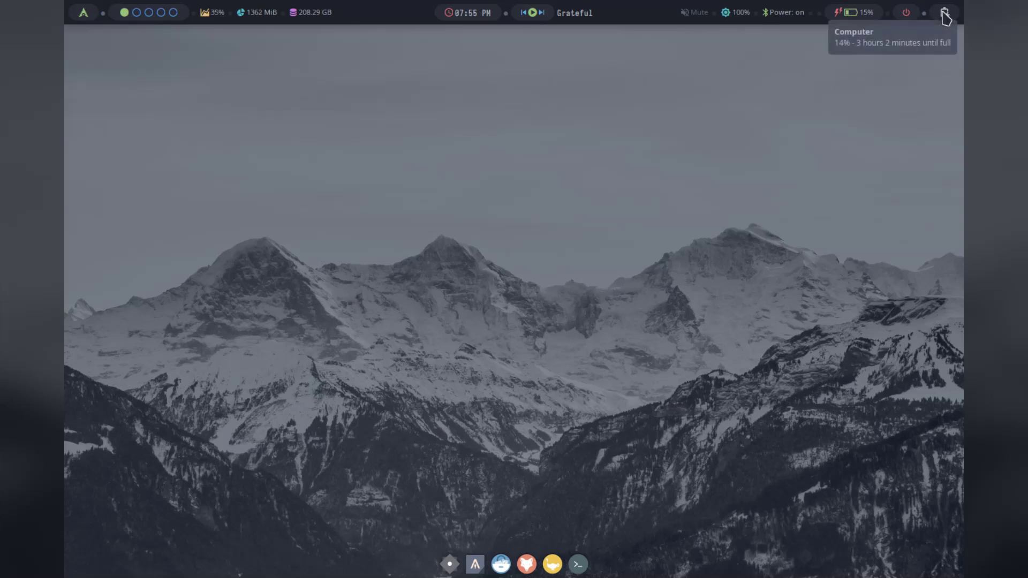
pyautogui.click(470, 18)
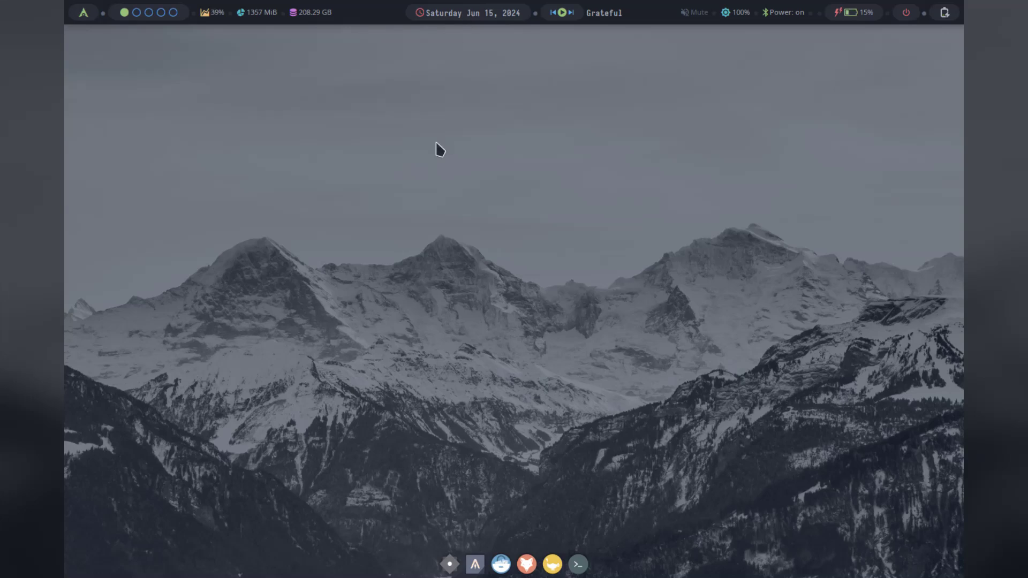
pyautogui.click(84, 13)
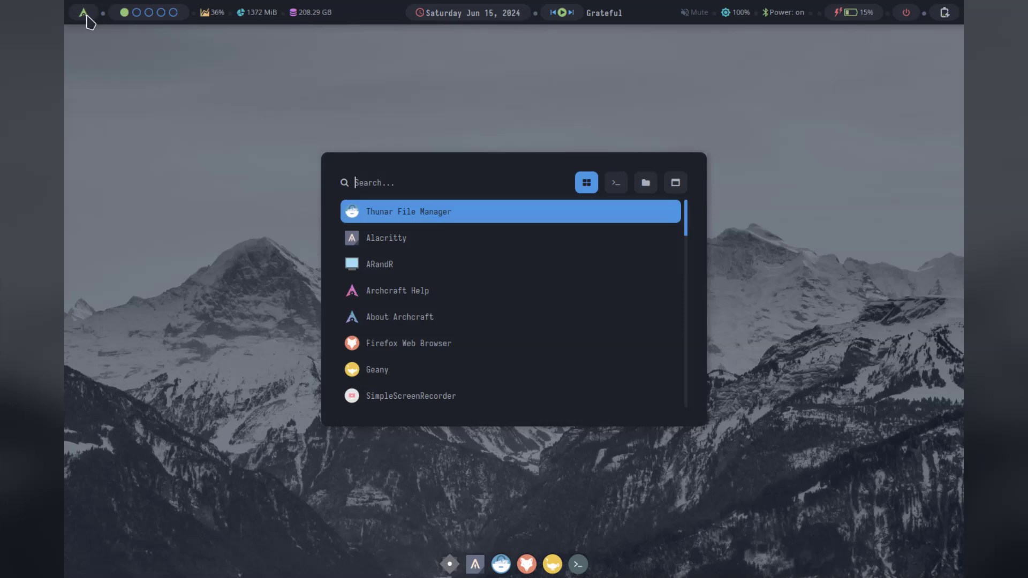
# Toggle rofi with the Archcraft logo, Super and Escape, ending with it closed
pyautogui.click(86, 16)
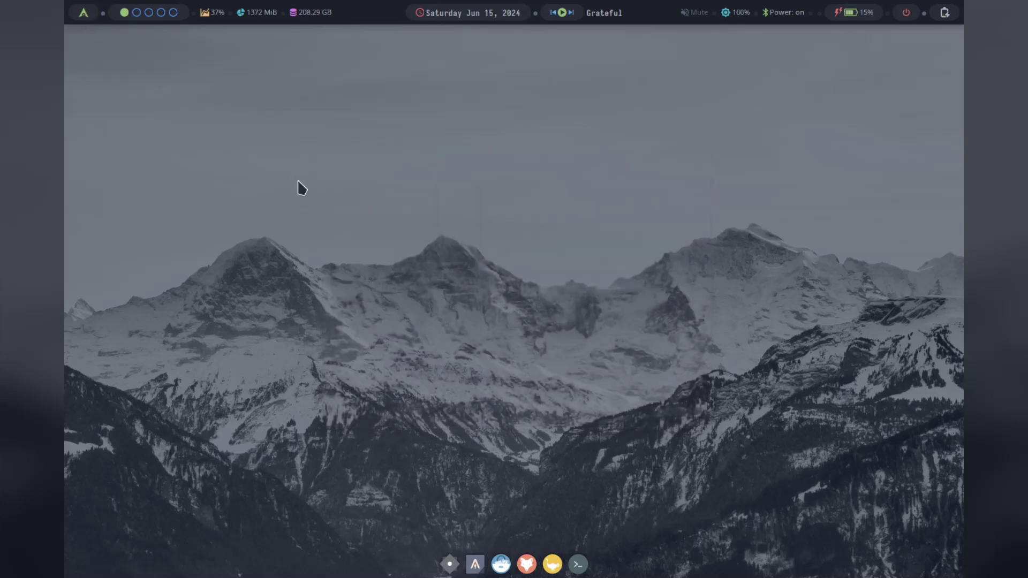
pyautogui.press('super')
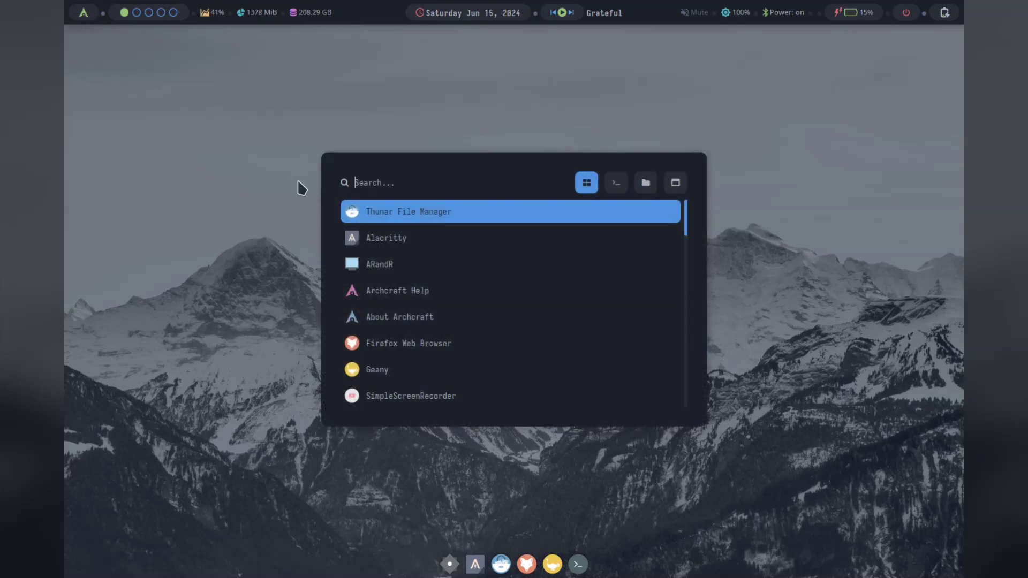
pyautogui.press('Escape')
pyautogui.press('super')
pyautogui.press('Escape')
pyautogui.click(86, 14)
pyautogui.press('Escape')
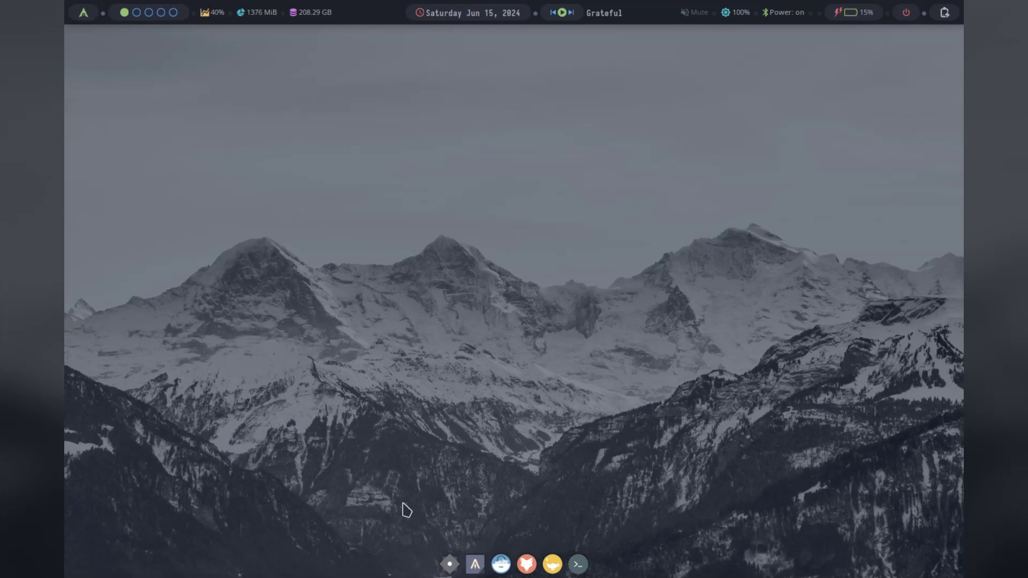
# Open and close the Xfce Settings Manager, then launch a new Alacritty terminal
pyautogui.click(450, 565)
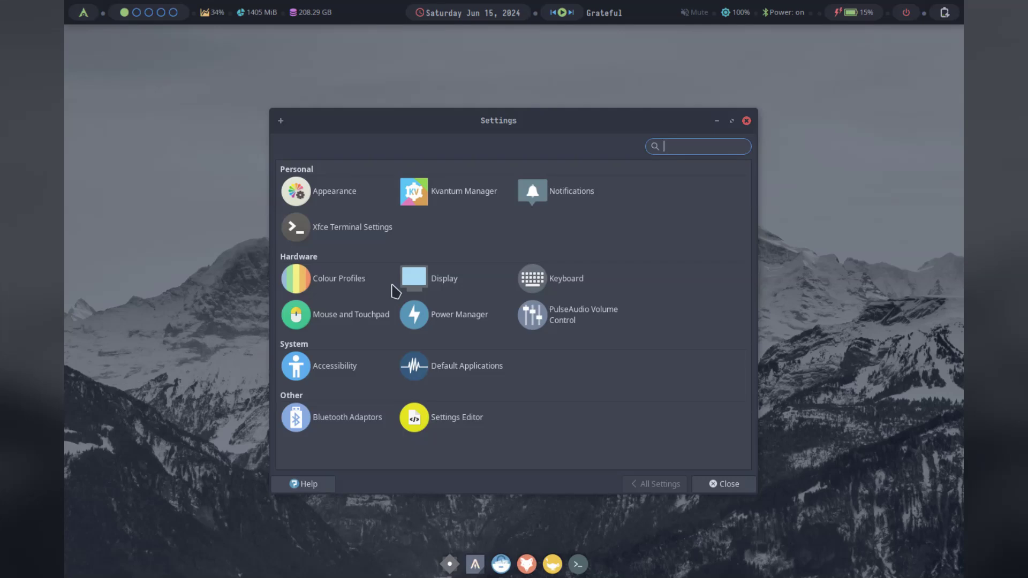
pyautogui.click(747, 121)
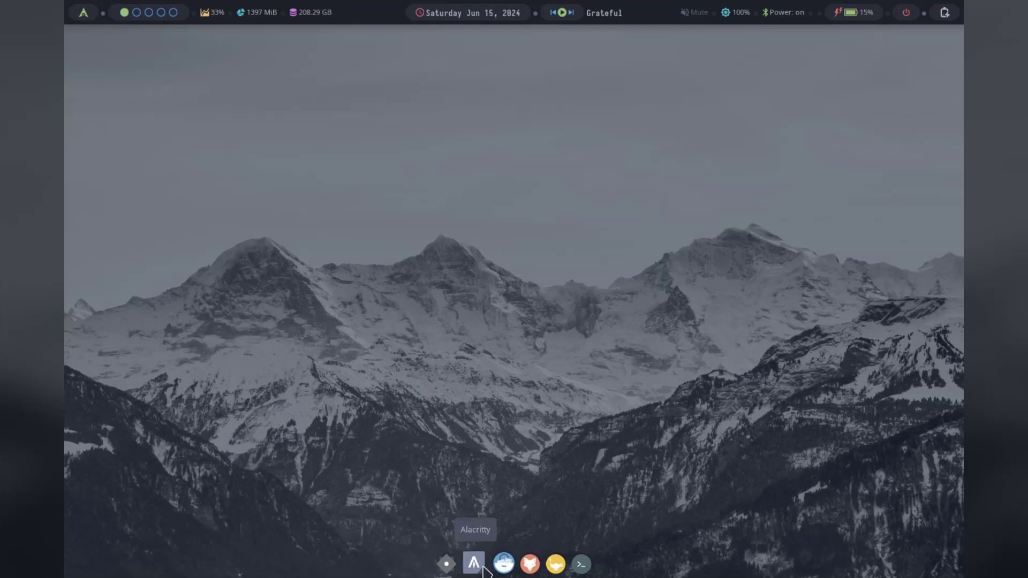
pyautogui.click(483, 569)
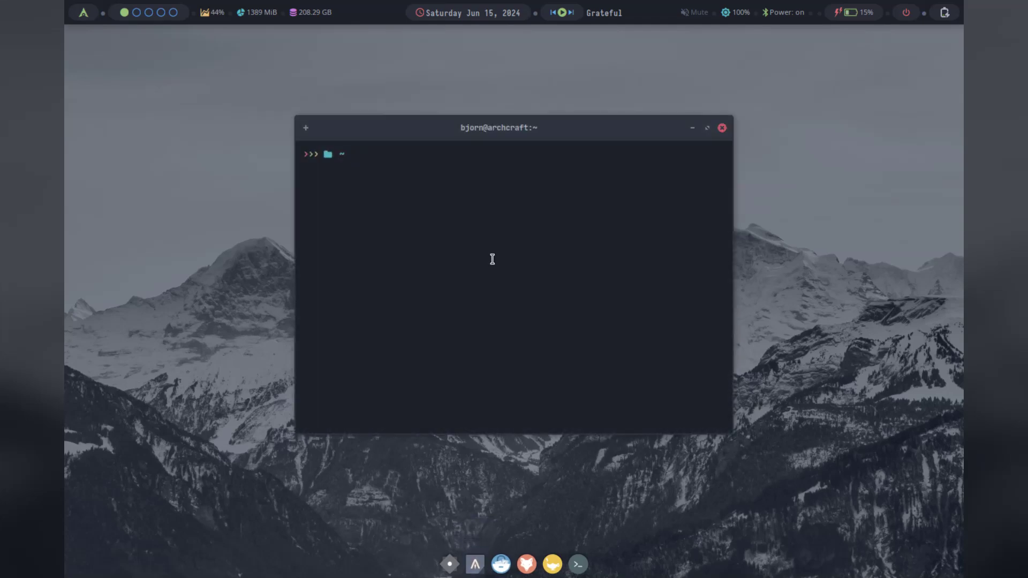
# Run neofetch in Alacritty and drag the terminal window to the top-left corner
pyautogui.write('neofetch')
pyautogui.press('Return')
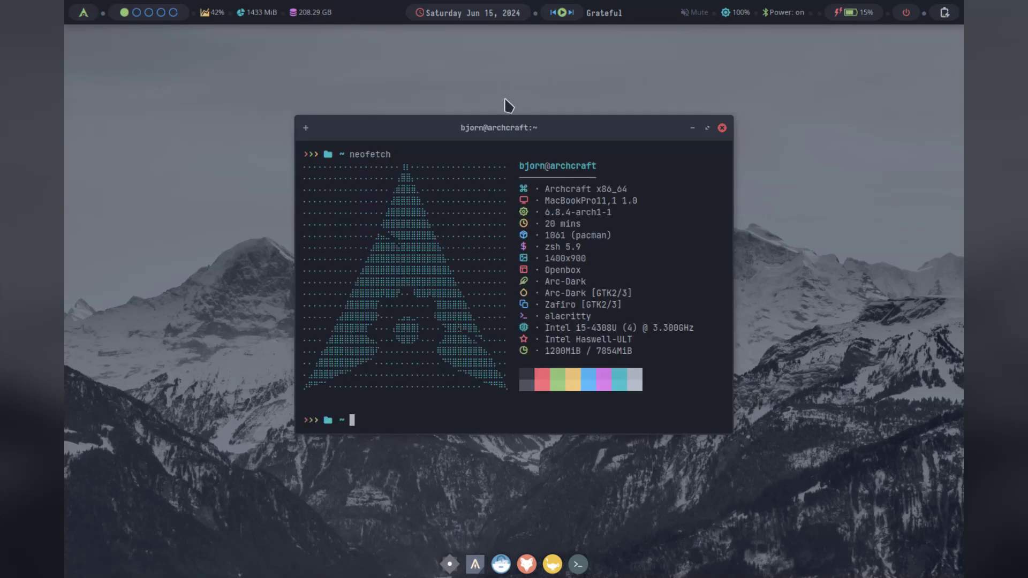
pyautogui.moveTo(504, 128); pyautogui.dragTo(289, 68)
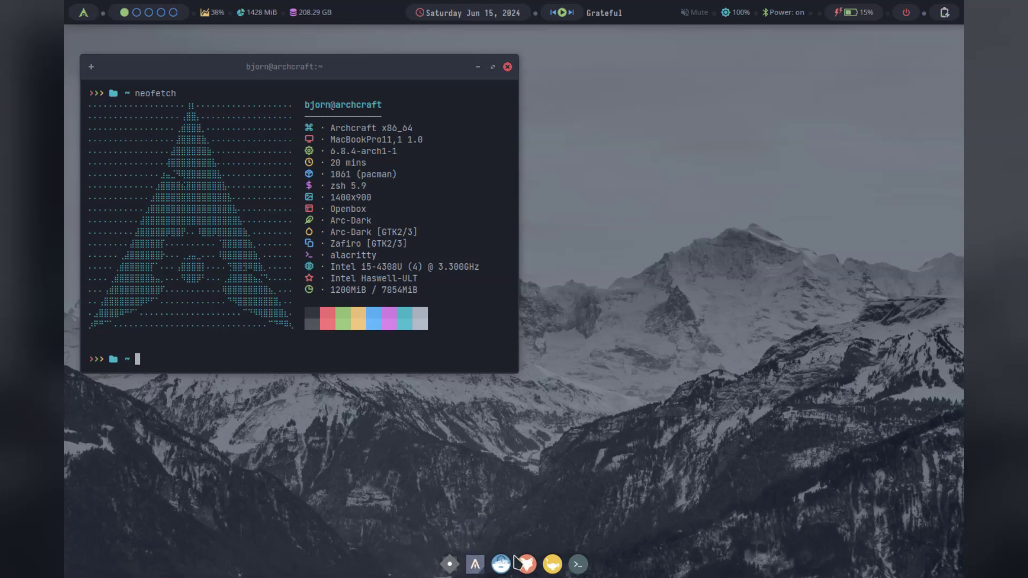
# Apply the '7. Manhattan' style from the desktop menu's Change Style > Themes list
pyautogui.rightClick(557, 92)
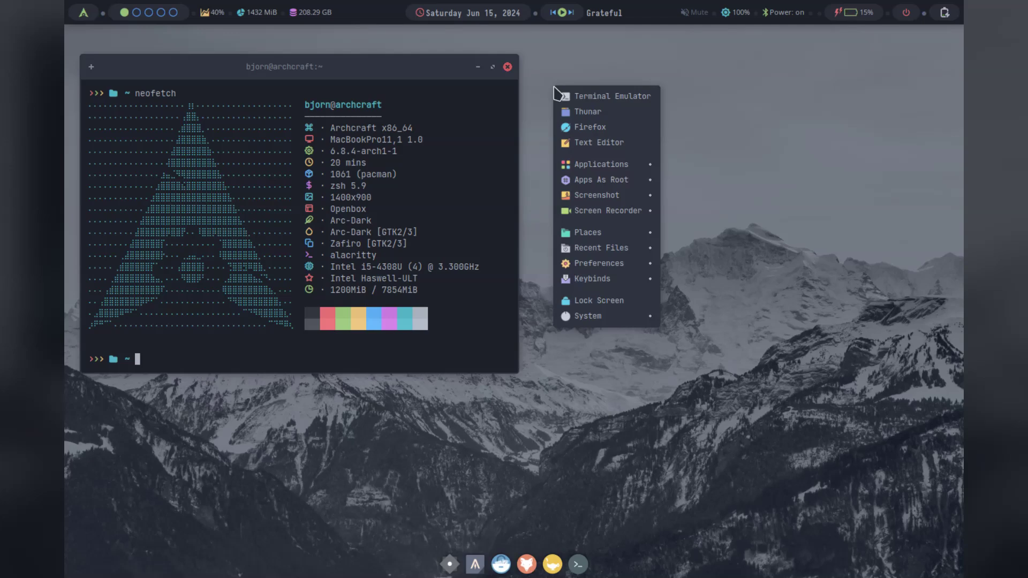
pyautogui.moveTo(576, 282)
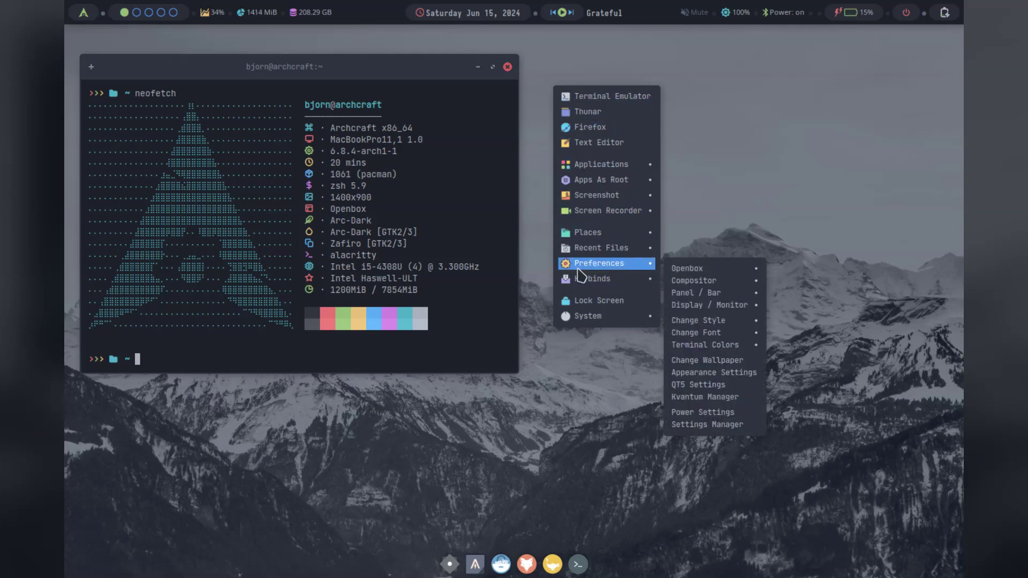
pyautogui.moveTo(717, 326)
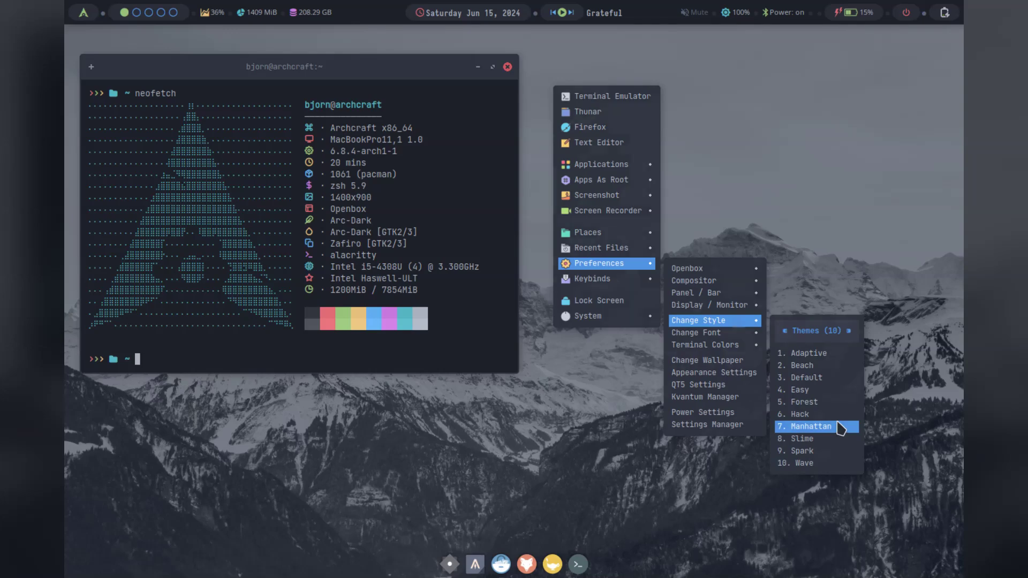
pyautogui.click(811, 427)
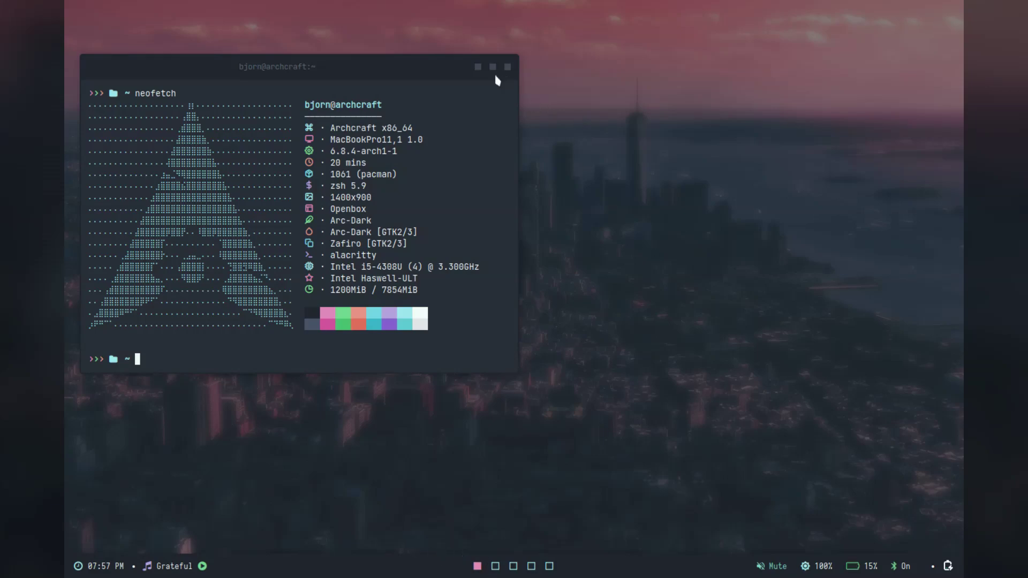
# Move the terminal window up, then apply the '4. Easy' style from Change Style > Themes
pyautogui.moveTo(355, 62); pyautogui.dragTo(350, 24)
pyautogui.rightClick(615, 134)
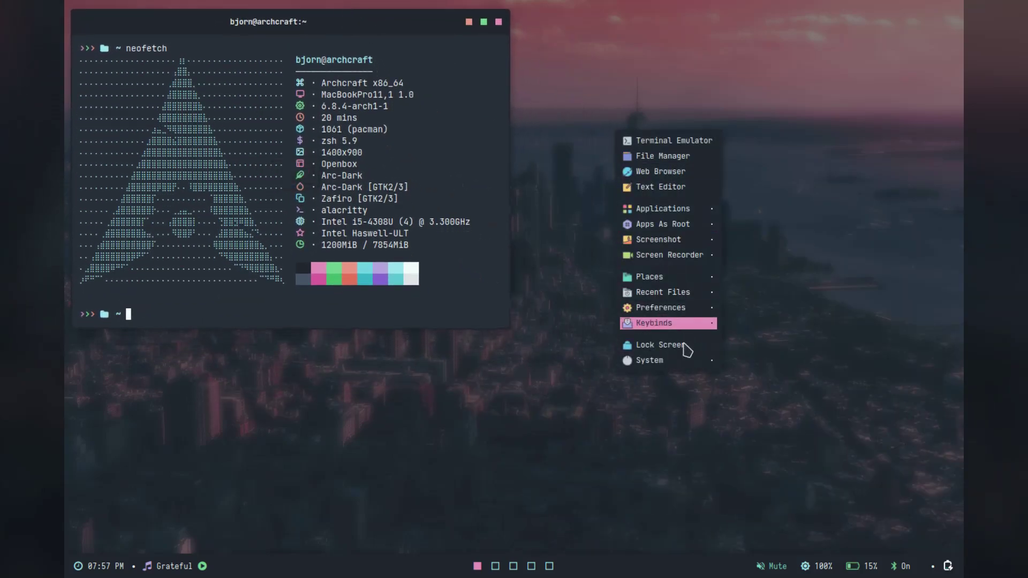
pyautogui.moveTo(690, 310)
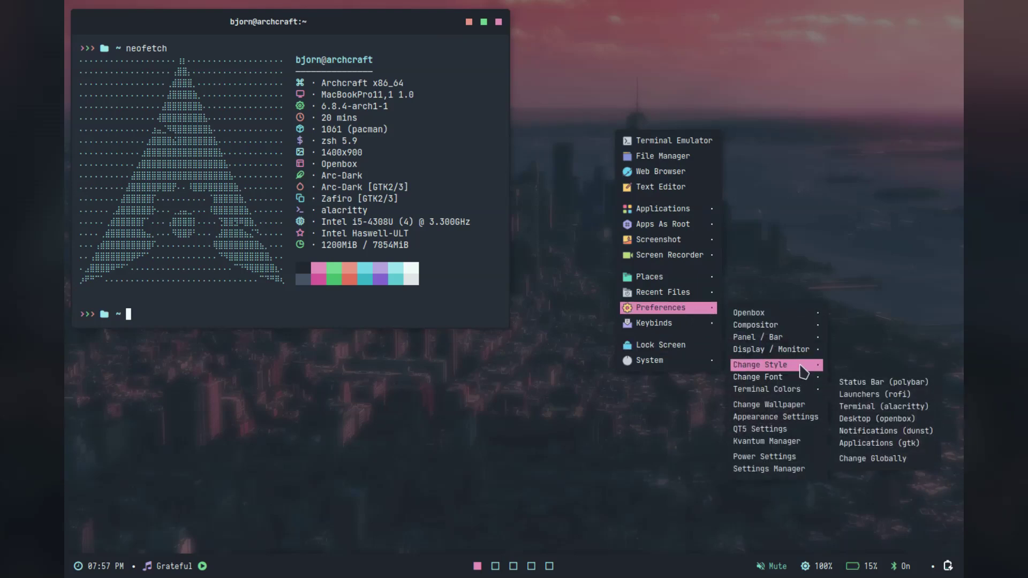
pyautogui.moveTo(804, 371)
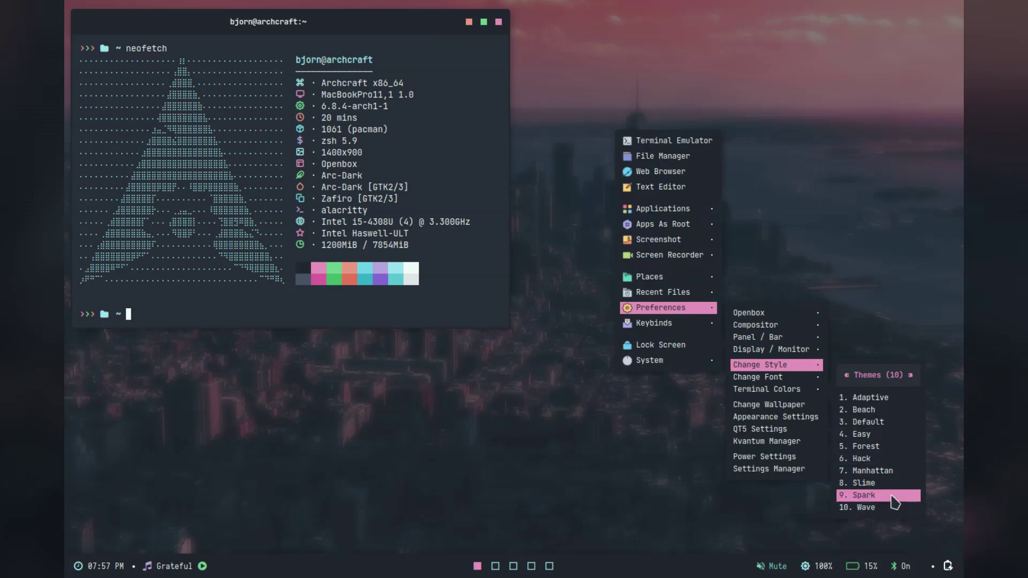
pyautogui.click(900, 434)
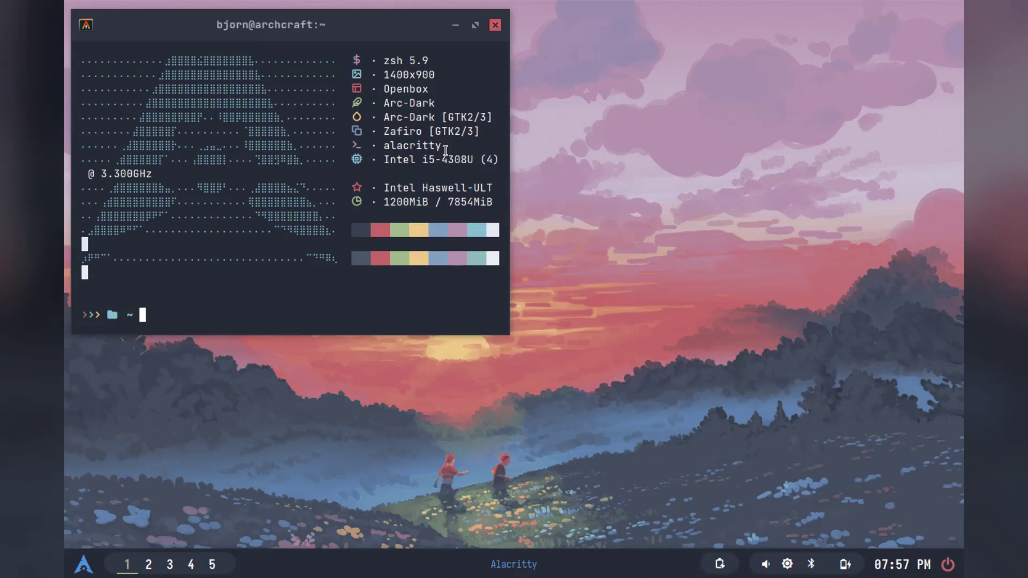
# Launch a new terminal, then open the file manager, move it and close it again
pyautogui.rightClick(576, 114)
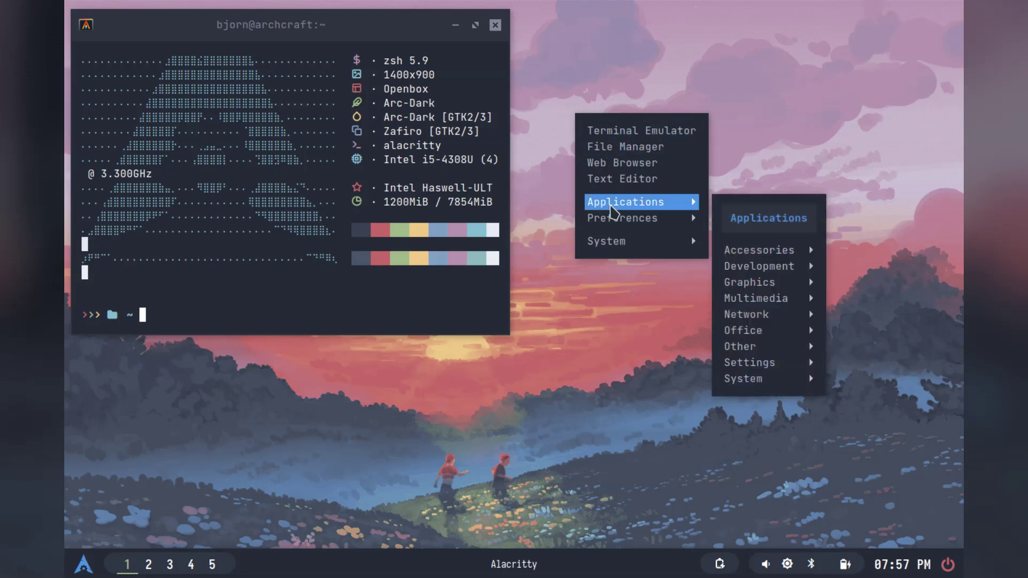
pyautogui.click(632, 131)
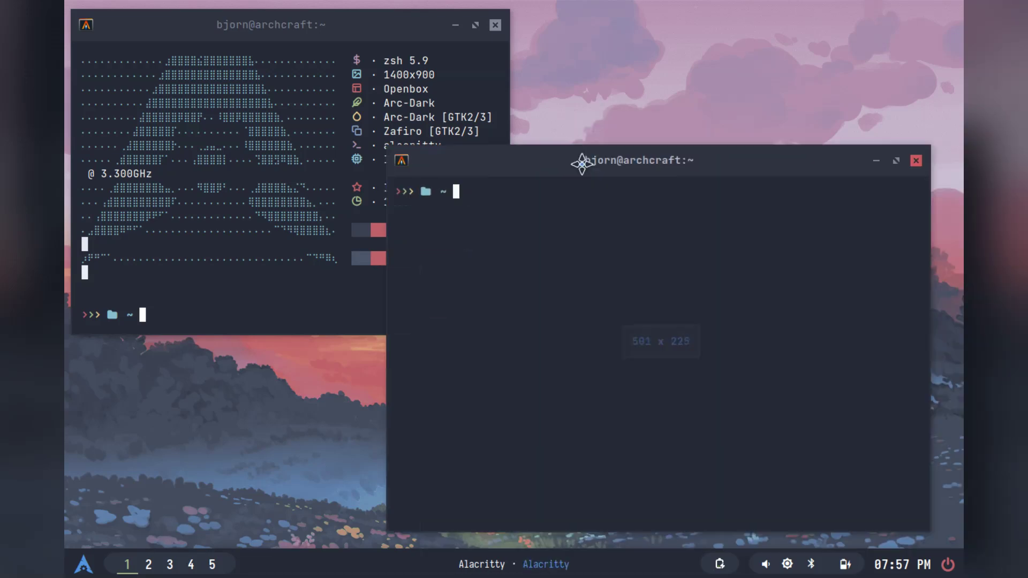
pyautogui.rightClick(719, 82)
pyautogui.click(768, 115)
pyautogui.moveTo(709, 94); pyautogui.dragTo(648, 109)
pyautogui.click(886, 108)
# Apply the '9. Spark' style from the desktop menu's Change Style > Themes list
pyautogui.rightClick(602, 88)
pyautogui.moveTo(642, 192)
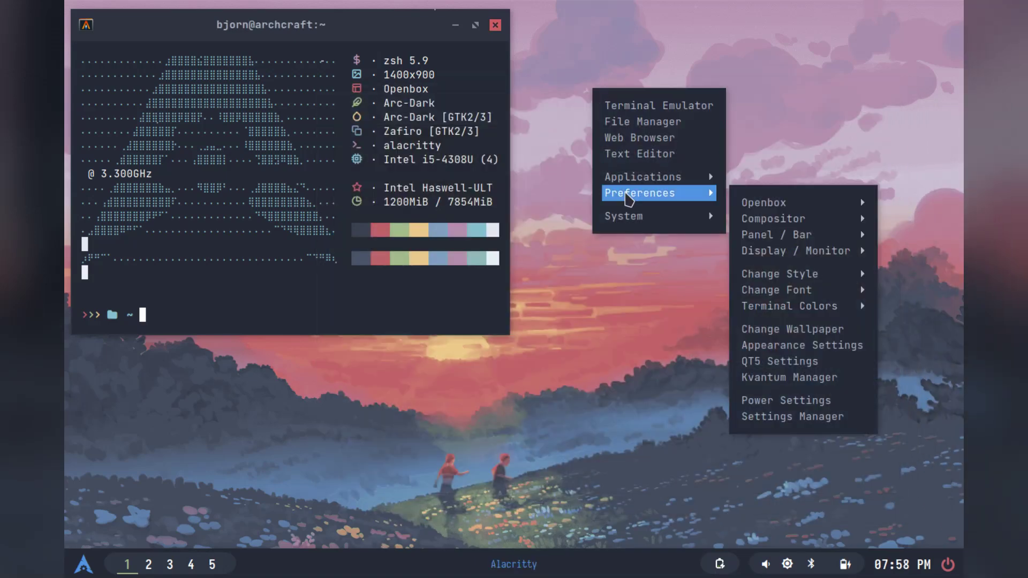
pyautogui.moveTo(792, 276)
pyautogui.click(633, 451)
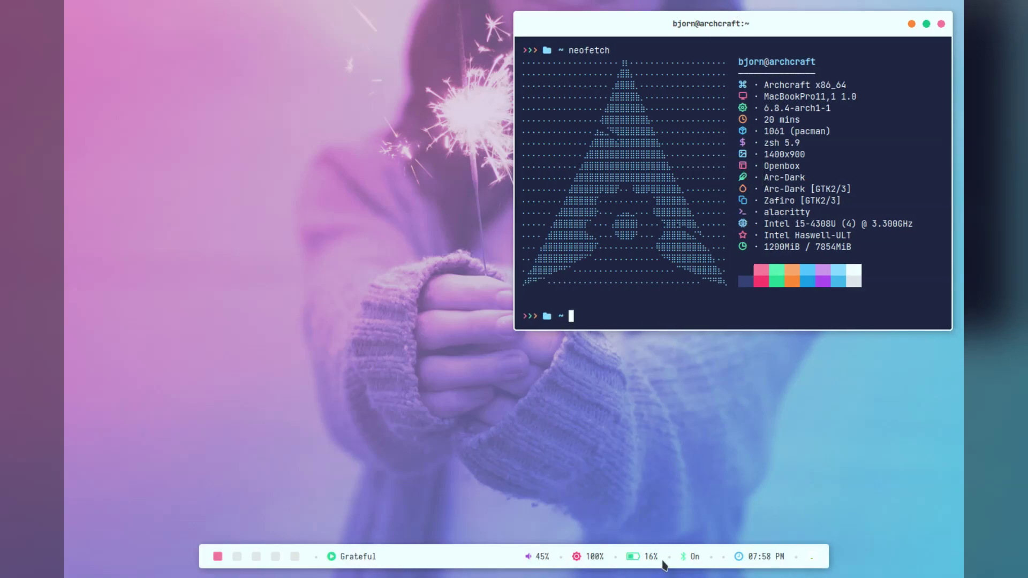
# Open Thunar on the home folder from the desktop menu and shift its window up and right
pyautogui.rightClick(183, 144)
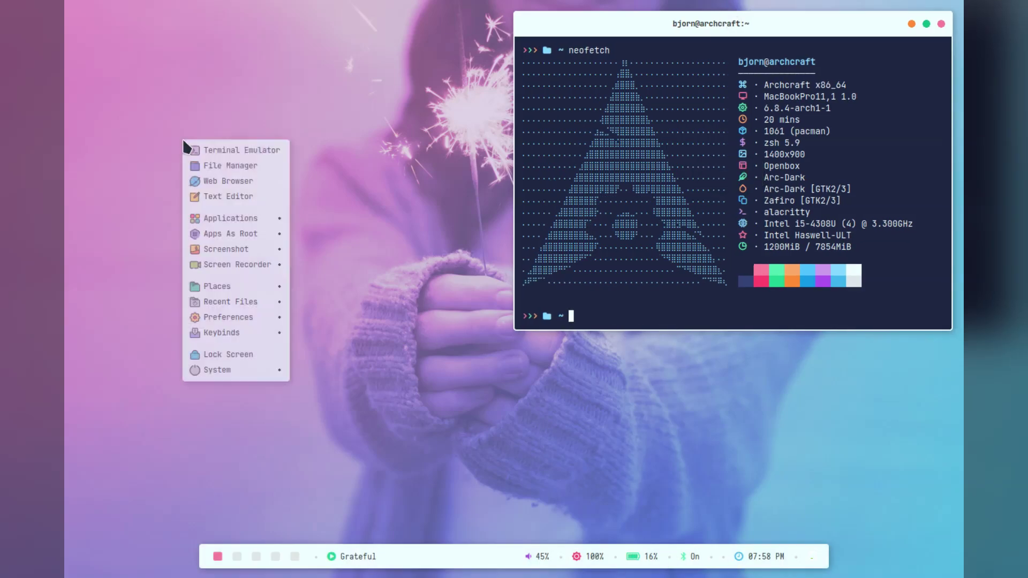
pyautogui.click(212, 167)
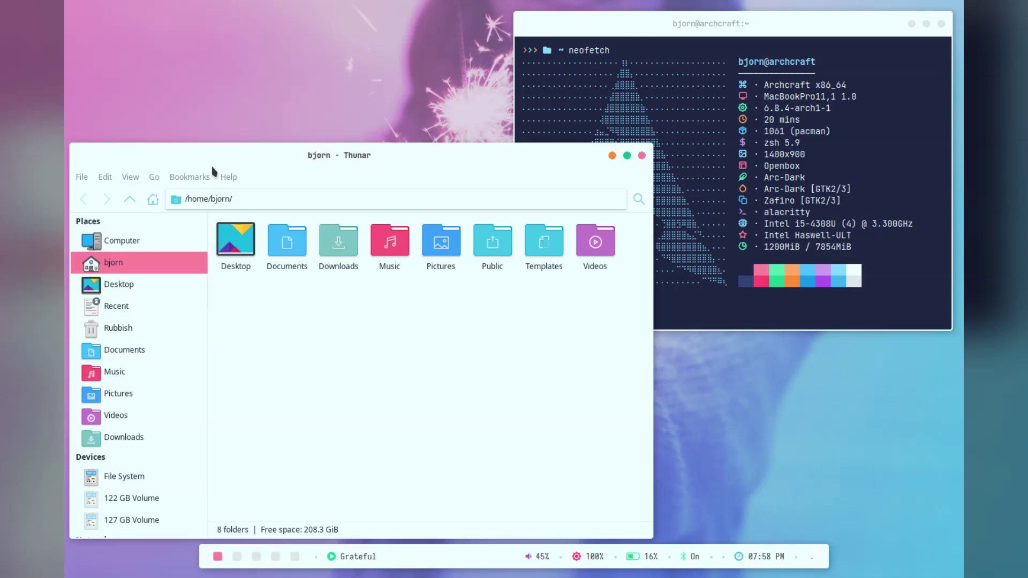
pyautogui.moveTo(327, 156); pyautogui.dragTo(364, 134)
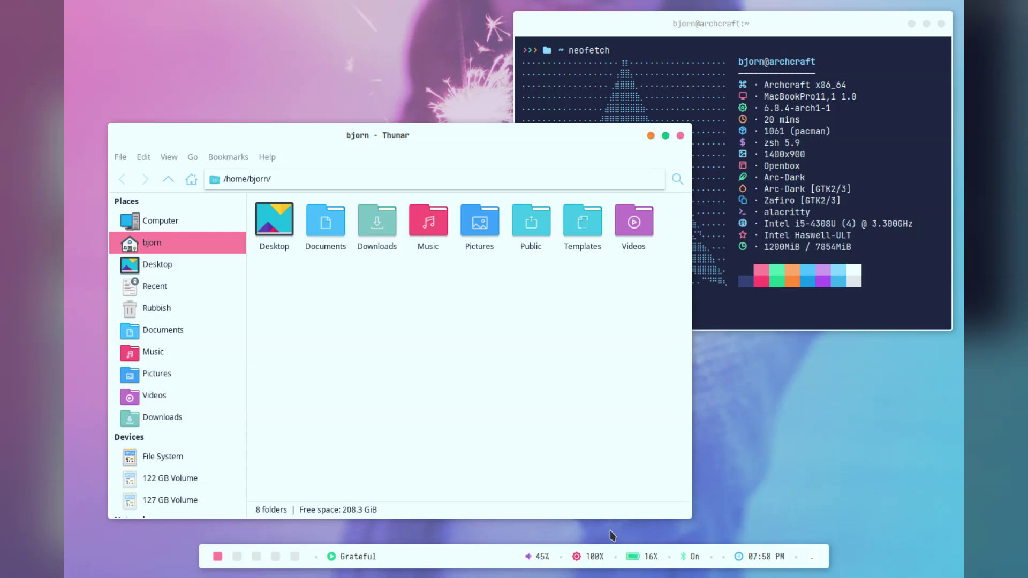
# Open the Openbox menu file menu-icons.xml in Geany via Preferences > Openbox > Edit menu.xml
pyautogui.rightClick(735, 447)
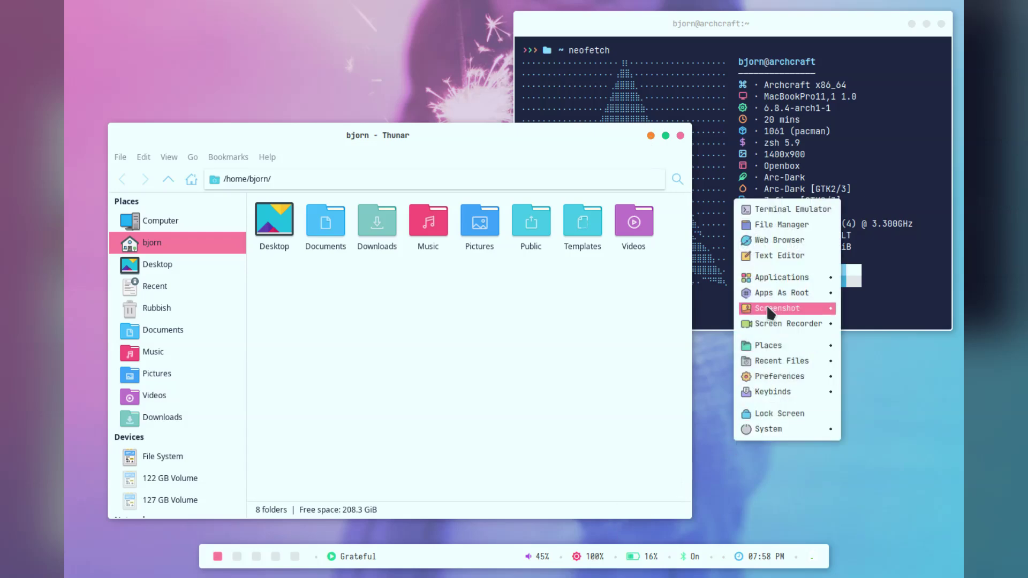
pyautogui.moveTo(770, 312)
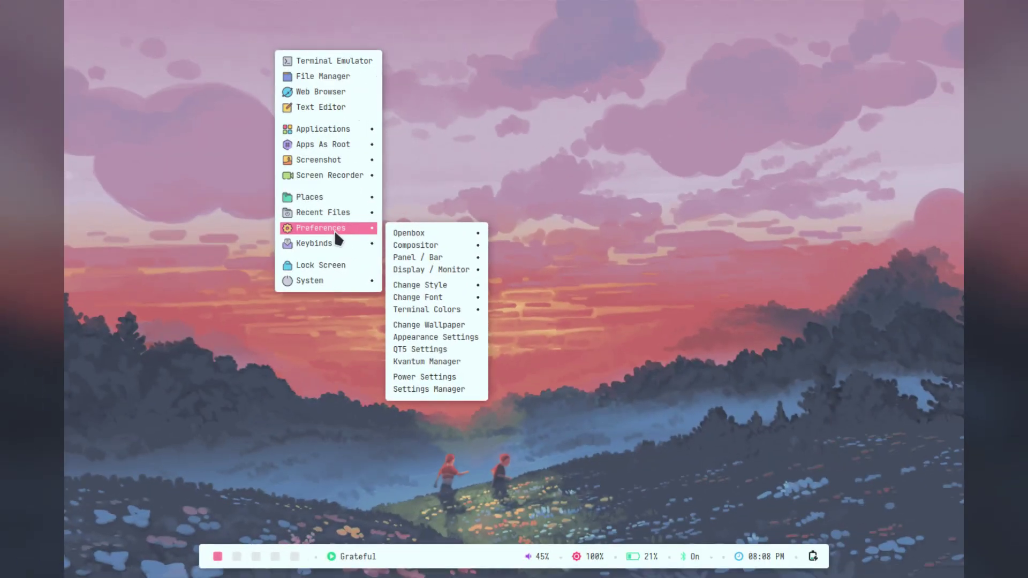
pyautogui.moveTo(402, 231)
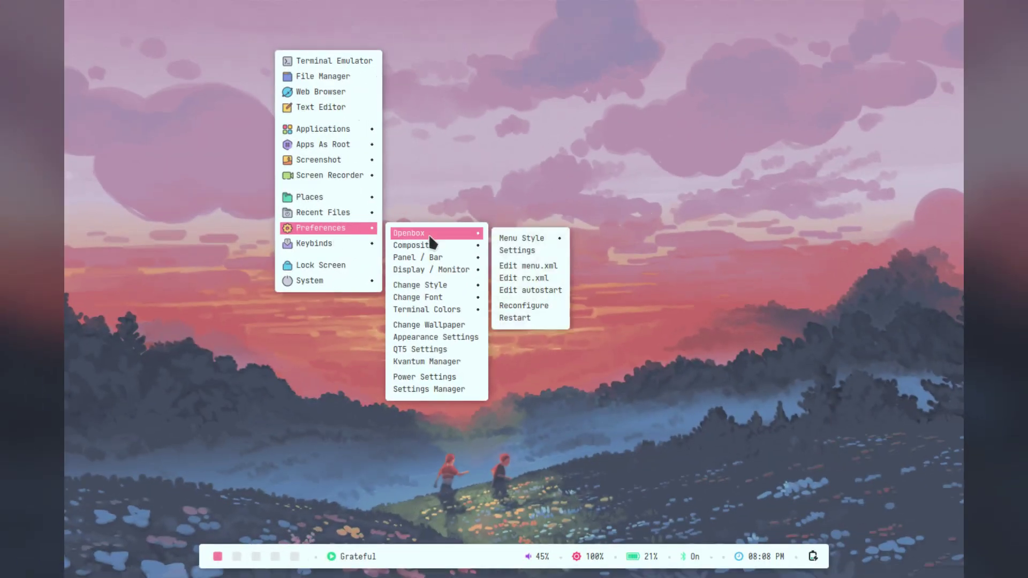
pyautogui.click(533, 271)
# Relabel the File Manager entry on line 16 as 'Thunar'
pyautogui.scroll(5, 532, 268)
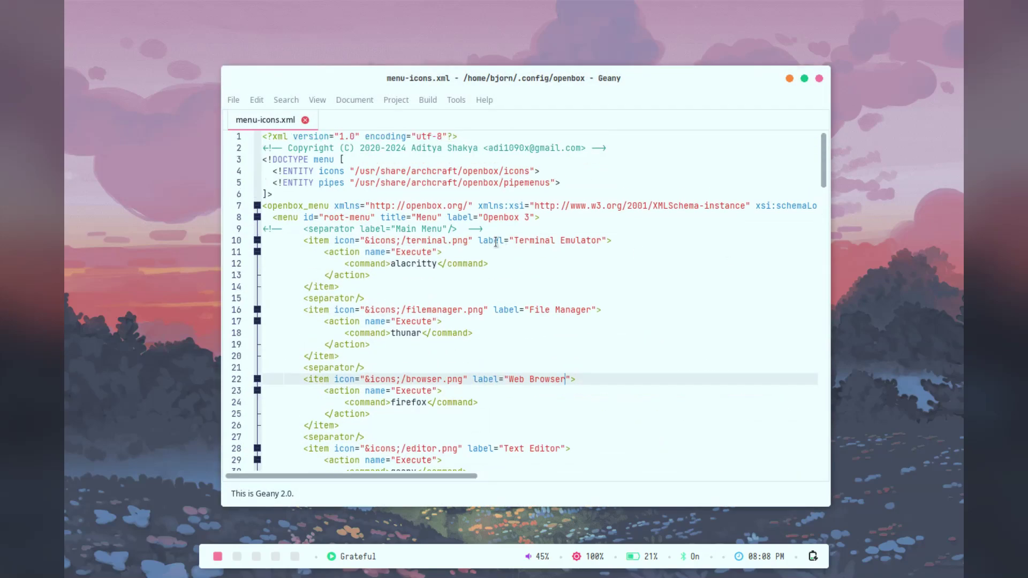
pyautogui.moveTo(496, 242); pyautogui.dragTo(746, 294)
pyautogui.click(745, 310)
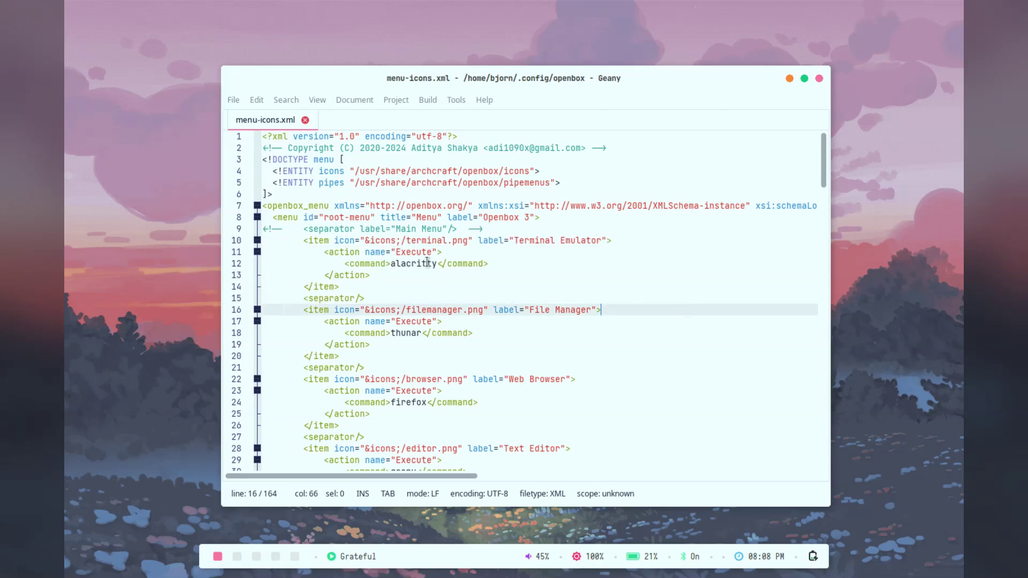
pyautogui.rightClick(153, 209)
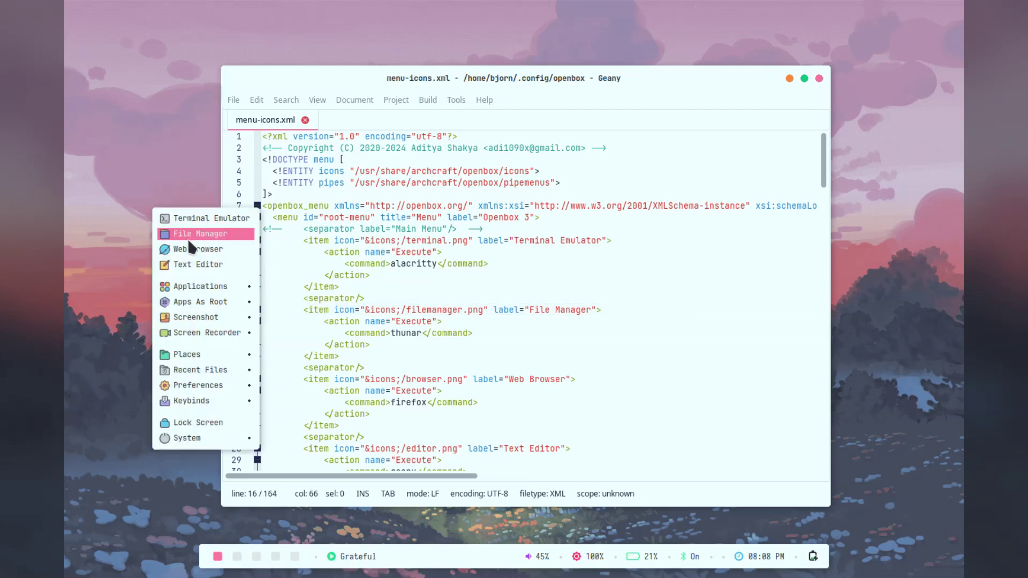
pyautogui.click(530, 310)
pyautogui.moveTo(530, 310); pyautogui.dragTo(591, 312)
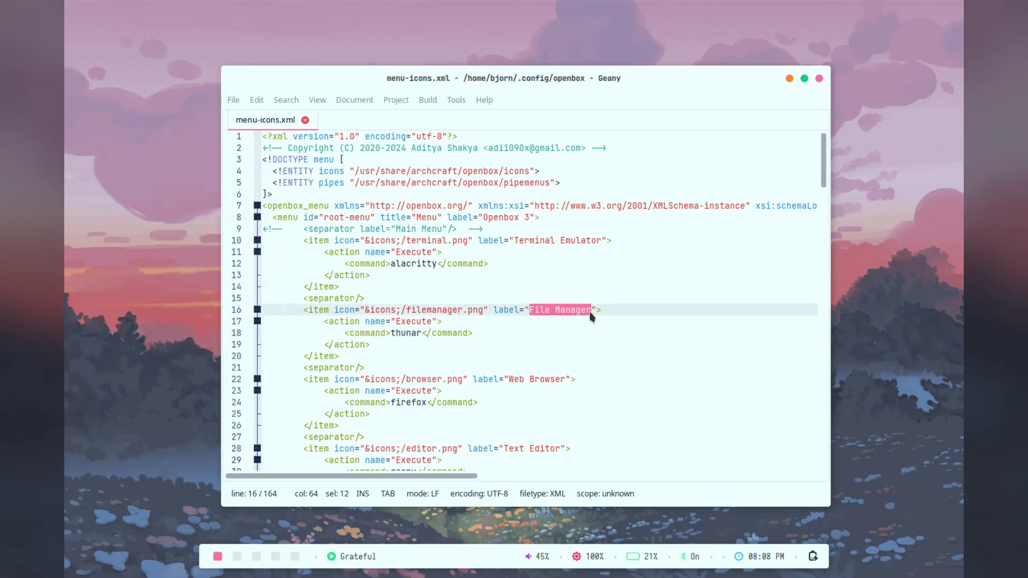
pyautogui.write('Thunar')
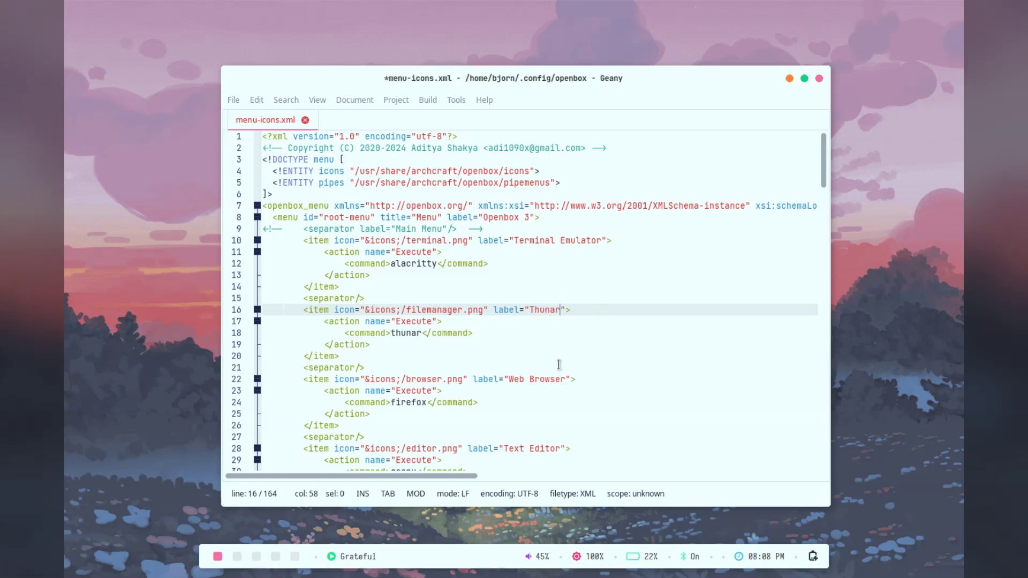
# Relabel the browser entry on line 22 as 'Firefox', save the file and close Geany
pyautogui.doubleClick(544, 384)
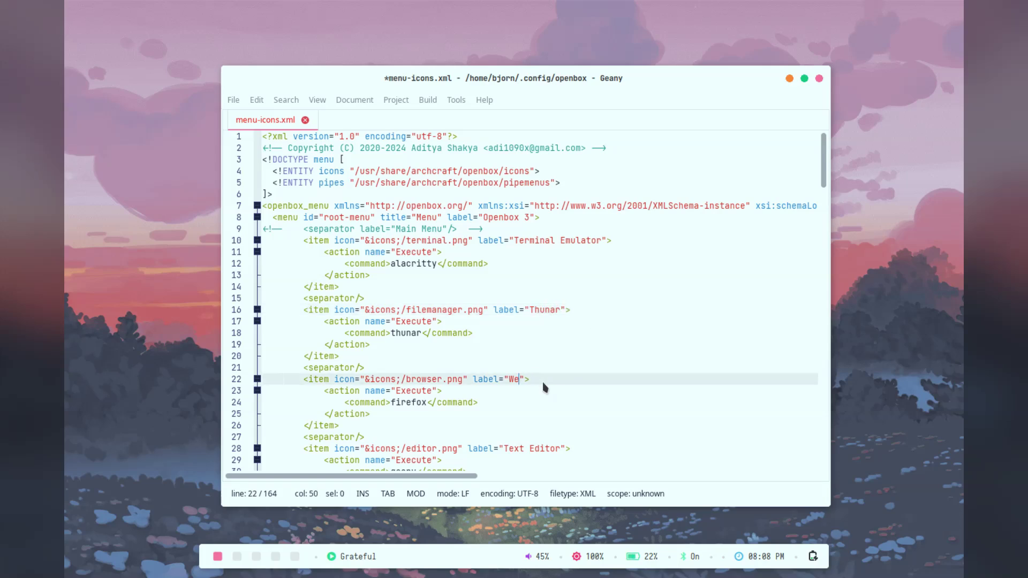
pyautogui.write('Firefox')
pyautogui.hotkey('ctrl', 's')
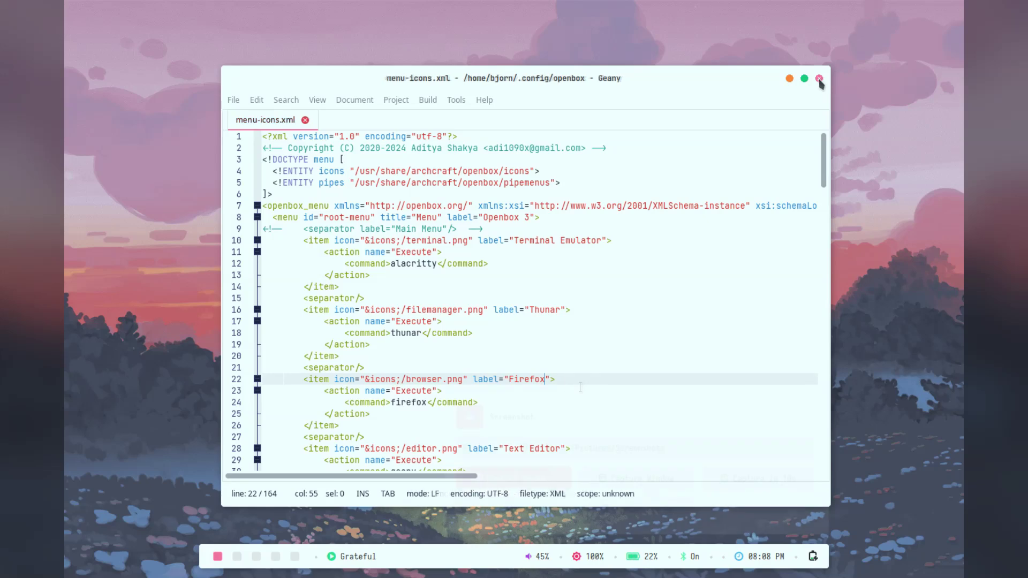
pyautogui.click(819, 79)
# Restart Openbox and reopen the desktop menu to confirm the Thunar and Firefox entries
pyautogui.rightClick(405, 98)
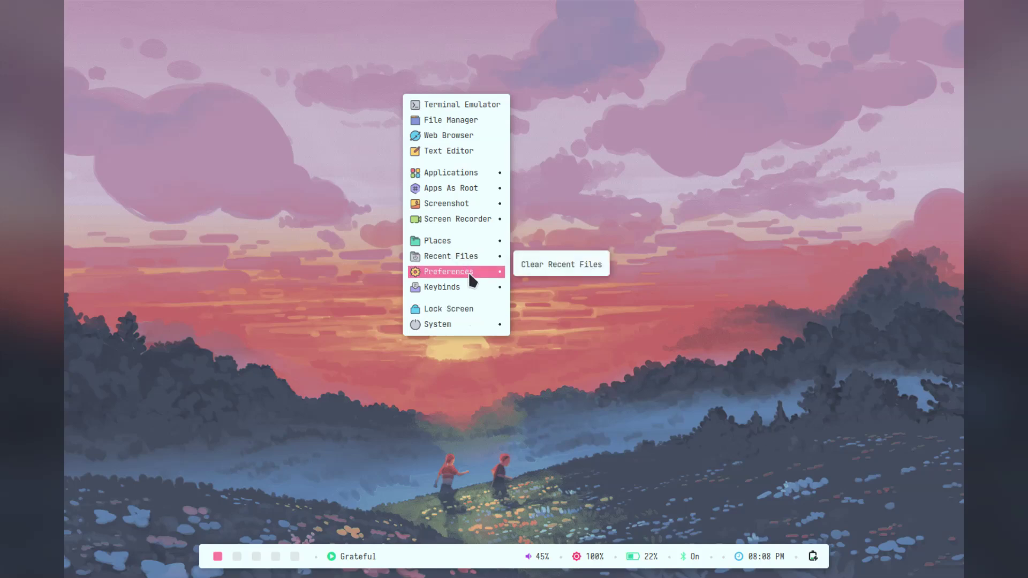
pyautogui.moveTo(470, 273)
pyautogui.moveTo(570, 278)
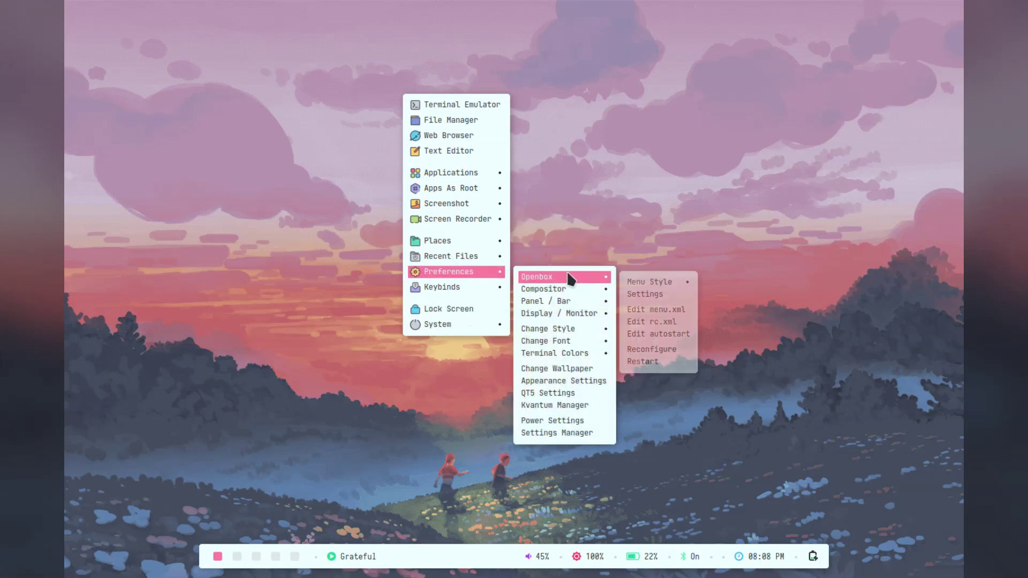
pyautogui.click(654, 362)
pyautogui.rightClick(378, 163)
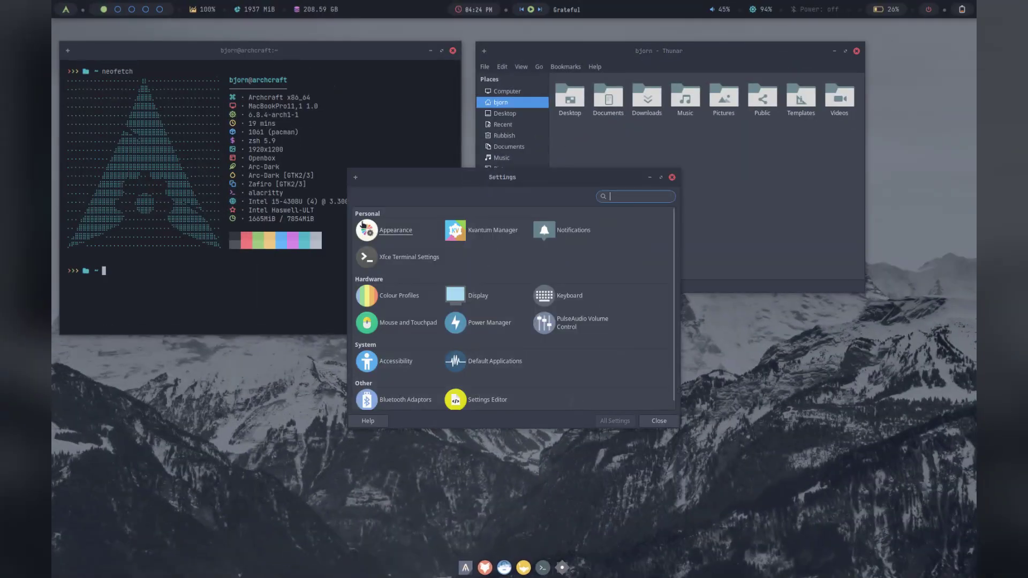
# Open Appearance and try the Windows-10-Dark, Windows-10, White, Wave, Sweet-Dark and Spark styles
pyautogui.click(371, 233)
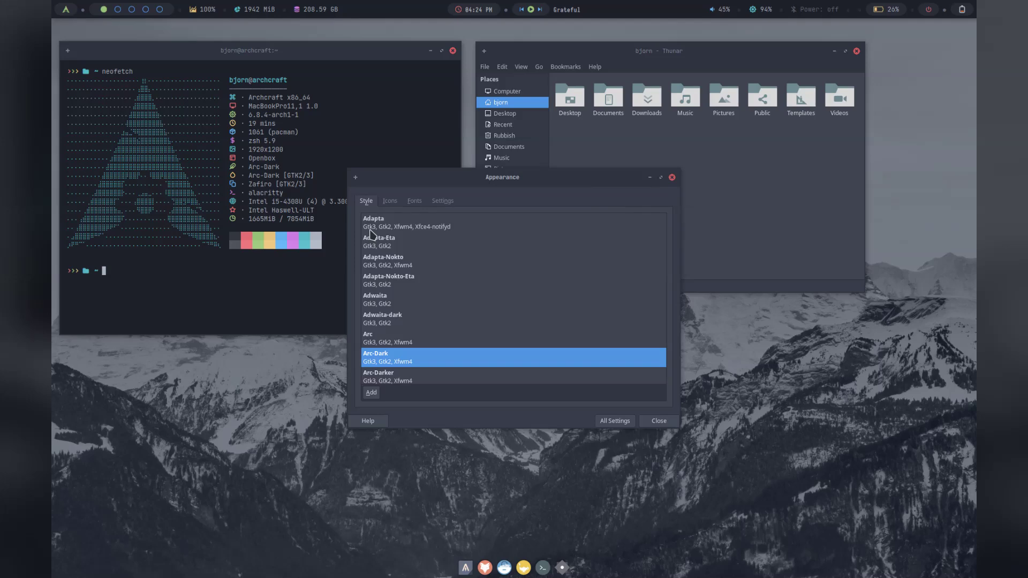
pyautogui.scroll(-10, 415, 327)
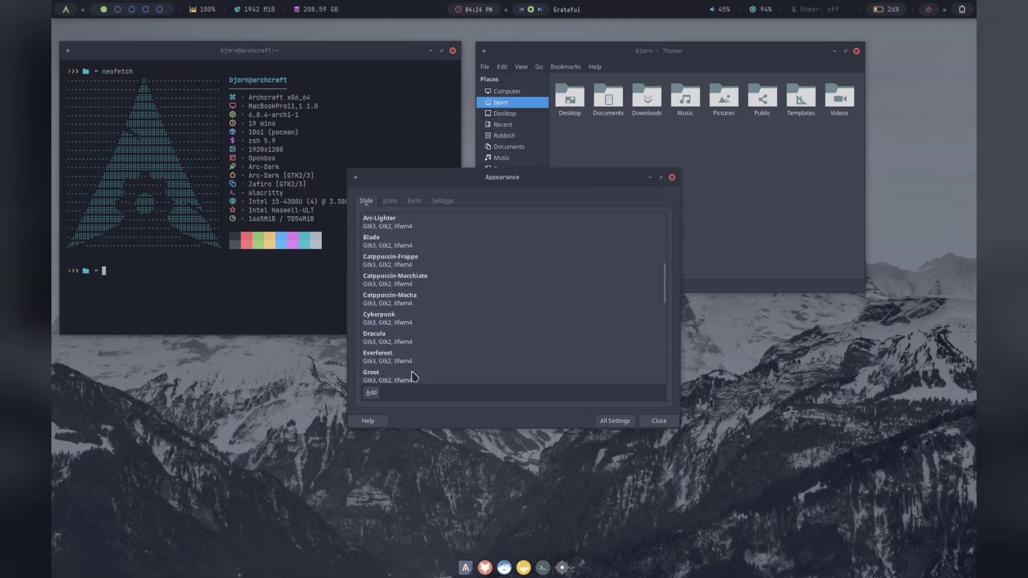
pyautogui.scroll(-10, 416, 371)
pyautogui.click(419, 376)
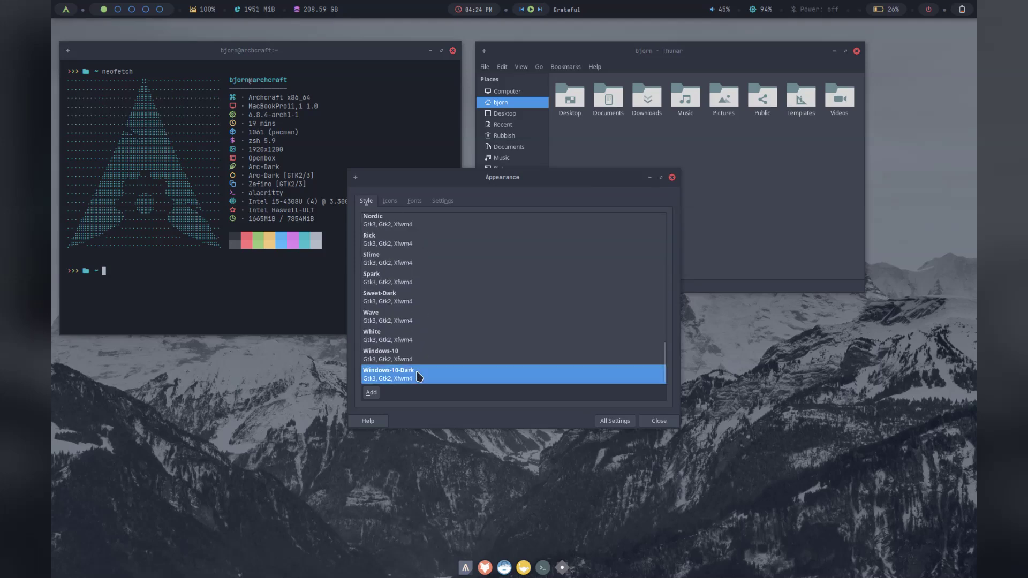
pyautogui.click(414, 360)
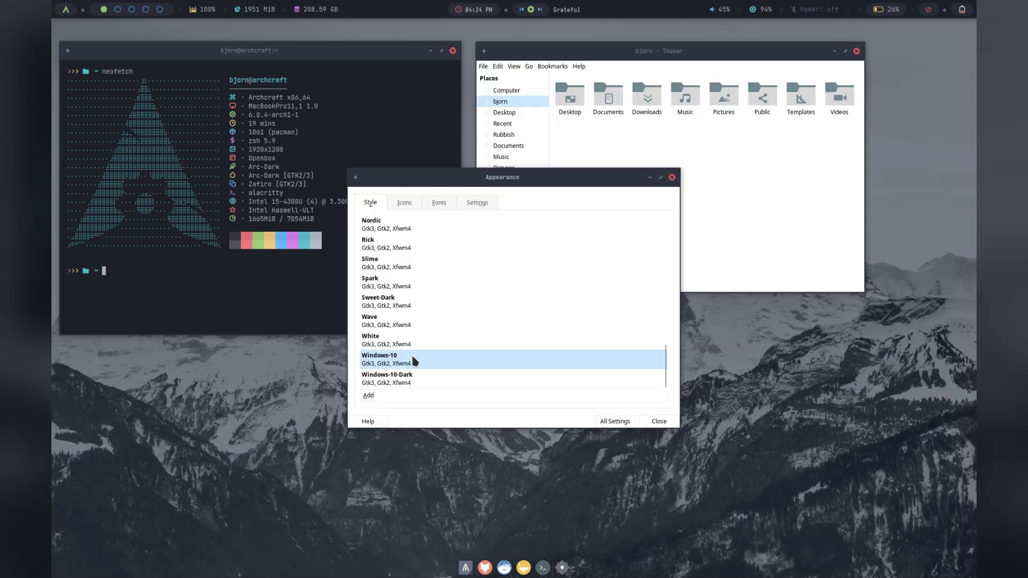
pyautogui.click(413, 346)
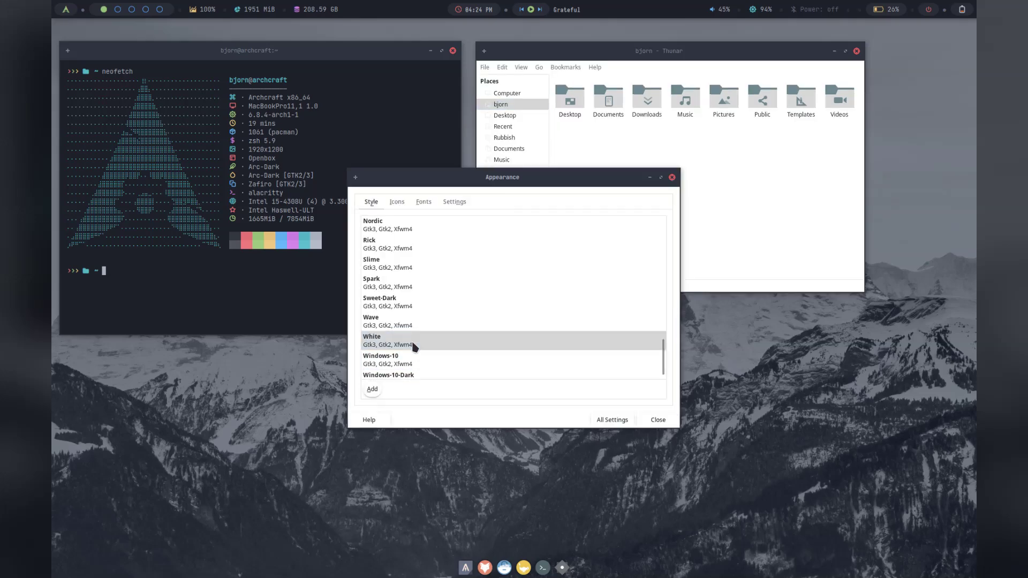
pyautogui.click(409, 320)
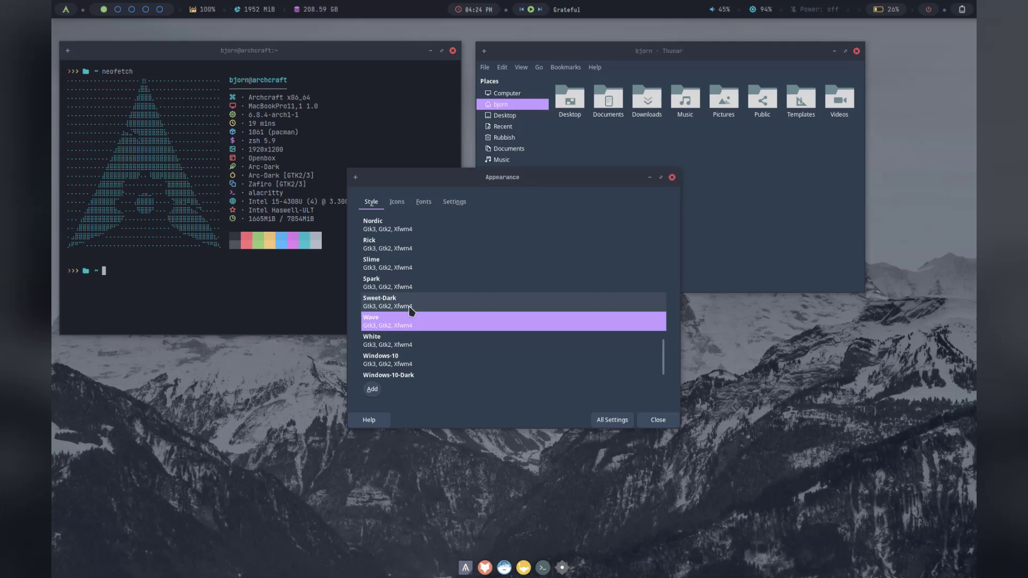
pyautogui.click(411, 306)
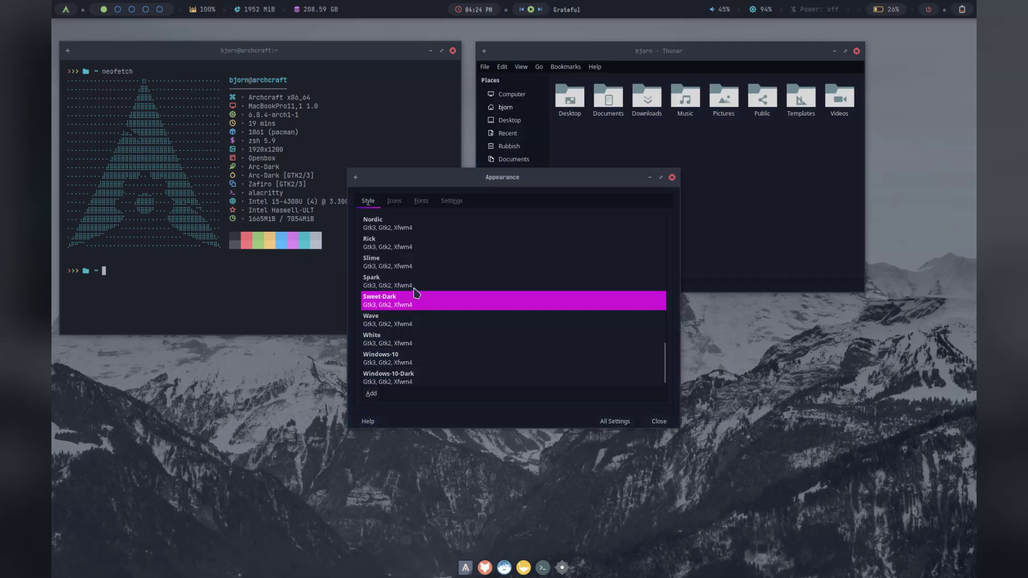
pyautogui.click(415, 288)
# Try the Nordic style, then settle on the Dracula style
pyautogui.scroll(5, 395, 347)
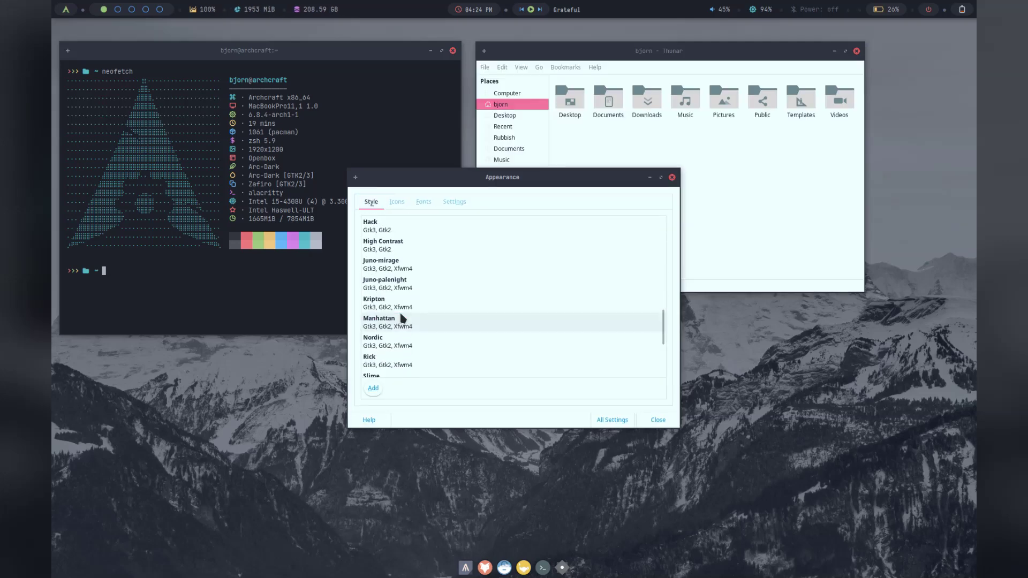
pyautogui.click(397, 341)
pyautogui.scroll(2, 397, 343)
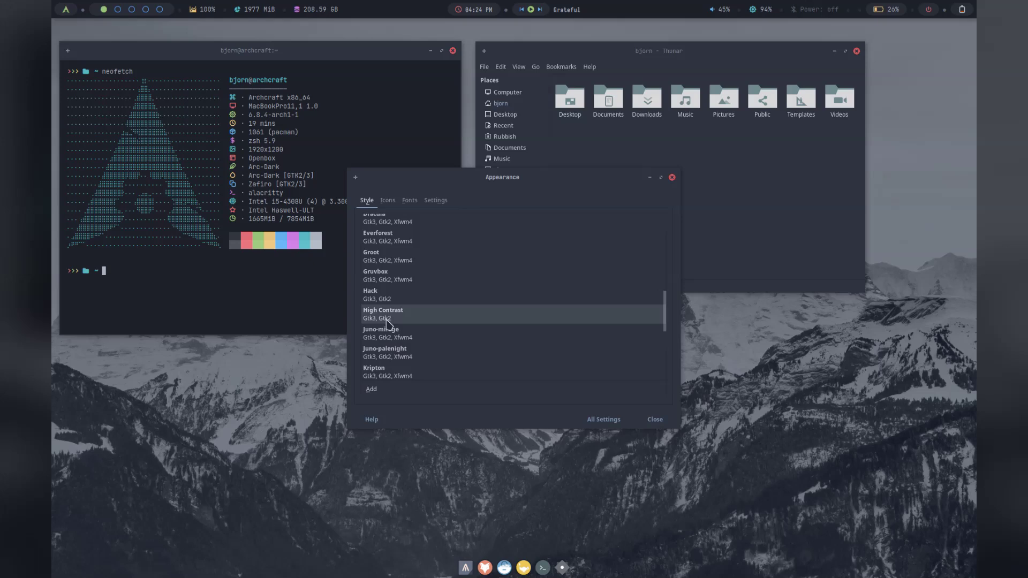
pyautogui.scroll(1, 391, 292)
pyautogui.scroll(2, 395, 300)
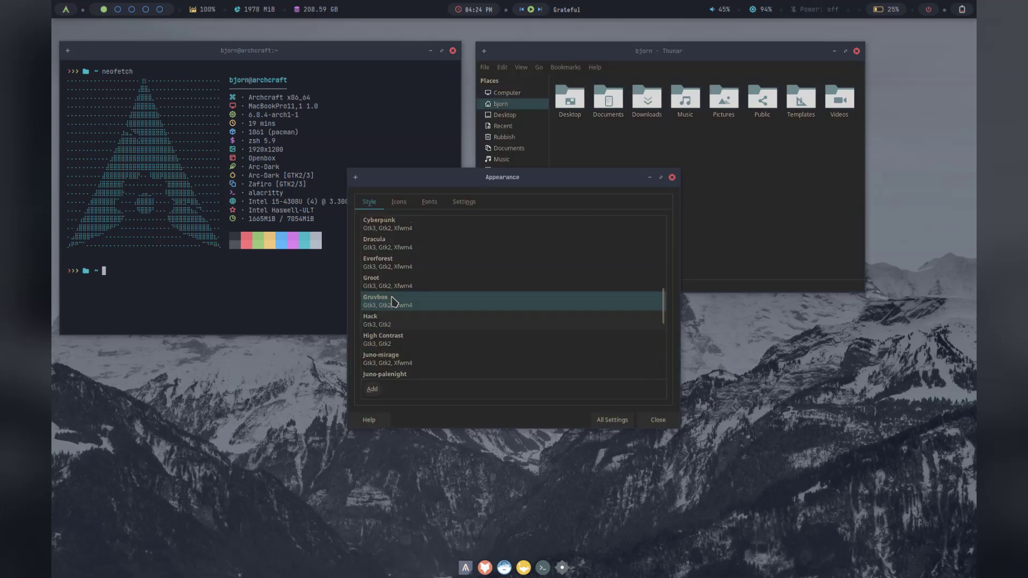
pyautogui.click(394, 273)
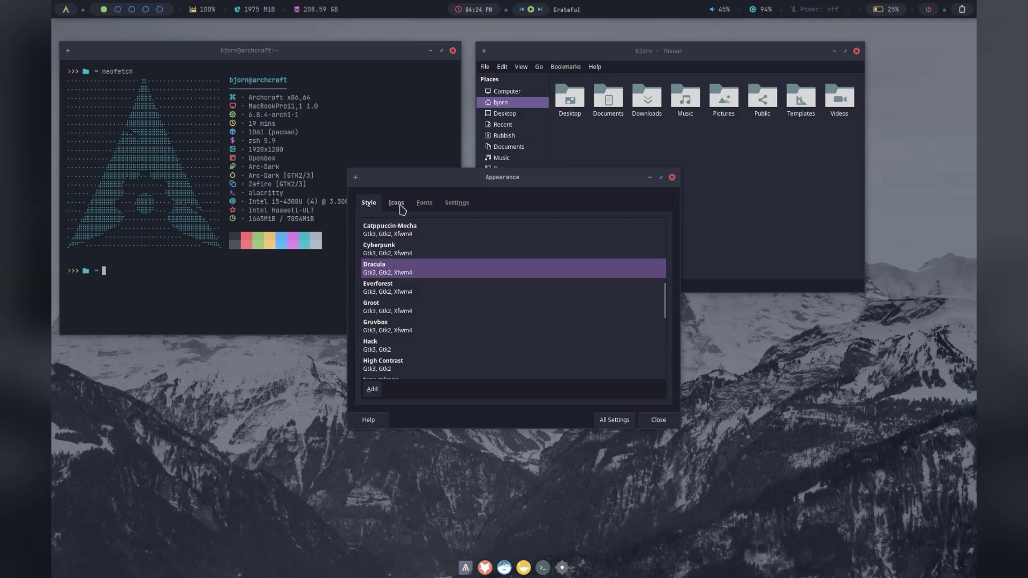
# On the Icons tab, try the Win11, Luna and Luna Dark icon themes
pyautogui.click(396, 203)
pyautogui.click(405, 257)
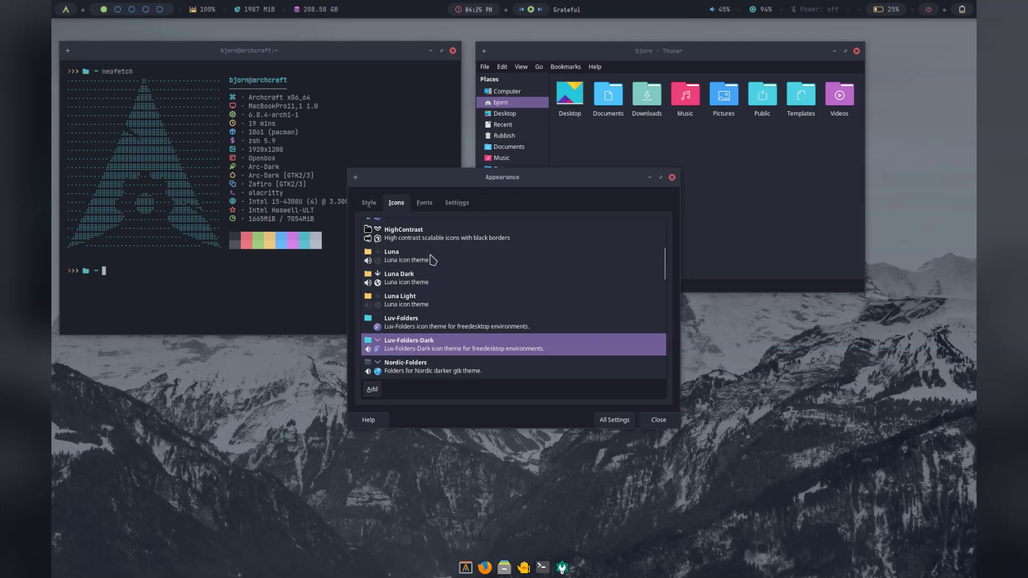
pyautogui.click(431, 257)
pyautogui.click(435, 279)
pyautogui.scroll(-3, 435, 287)
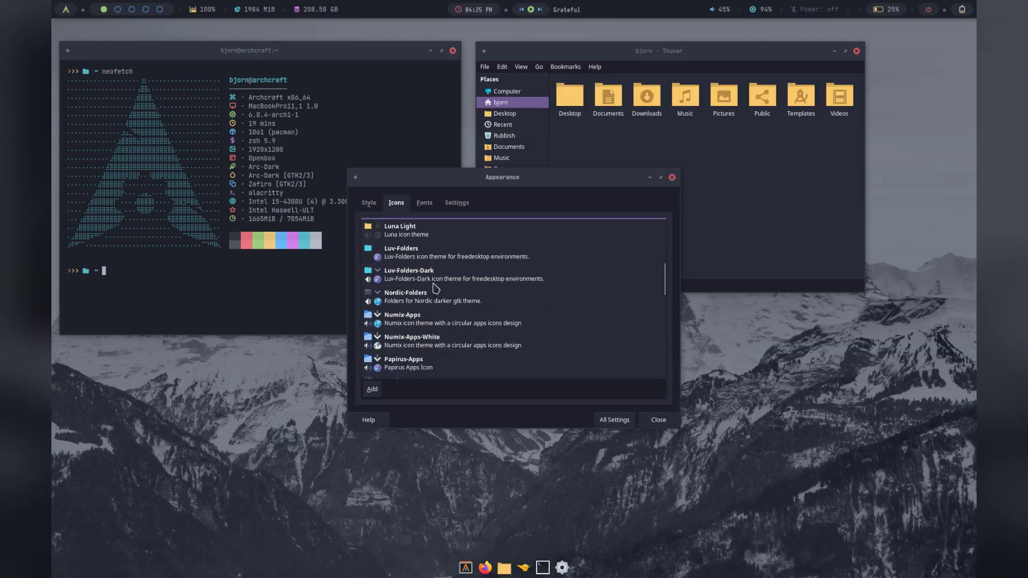
pyautogui.scroll(-2, 436, 289)
# Try Papirus-Apps, Numix-Apps-White, Qogir and Qogir-Dark icons, finishing on the Win11 icon theme
pyautogui.click(433, 320)
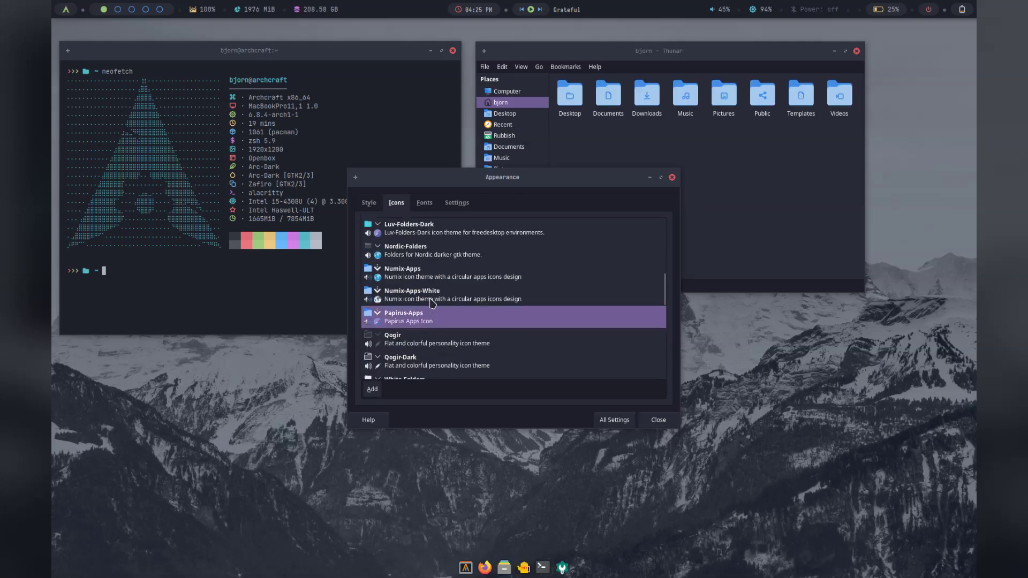
pyautogui.click(432, 297)
pyautogui.scroll(-3, 436, 292)
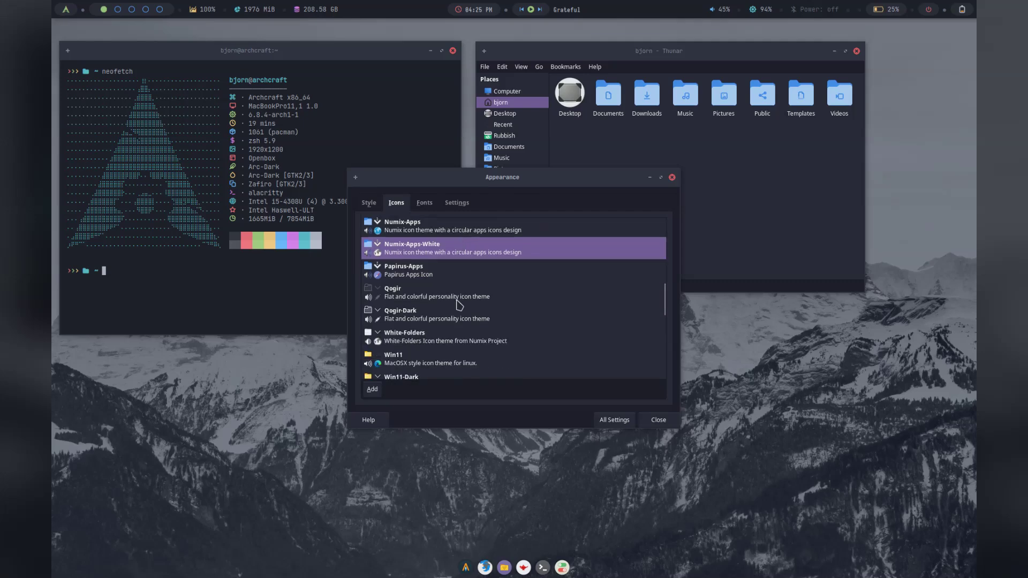
pyautogui.click(446, 278)
pyautogui.click(445, 297)
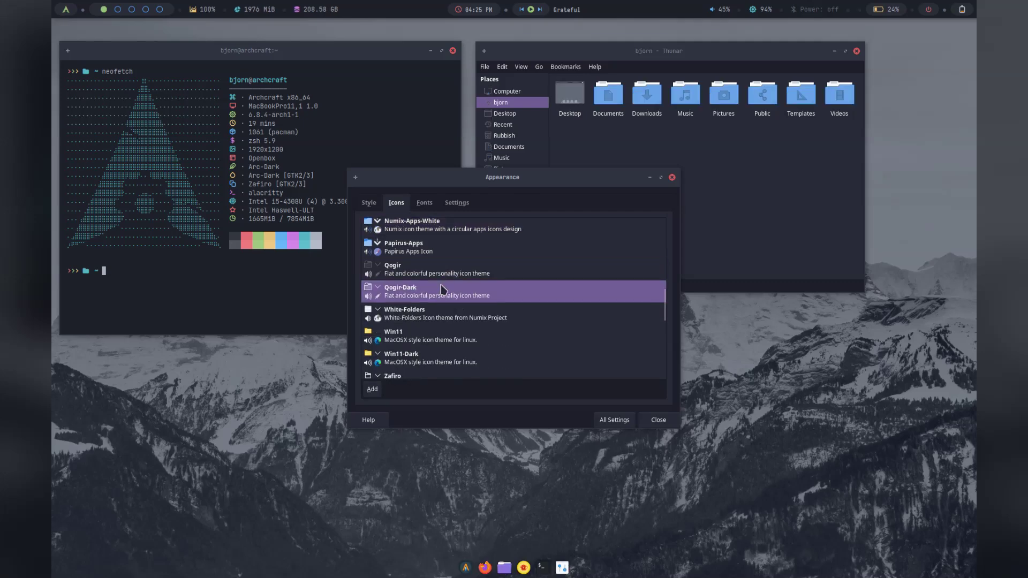
pyautogui.click(441, 336)
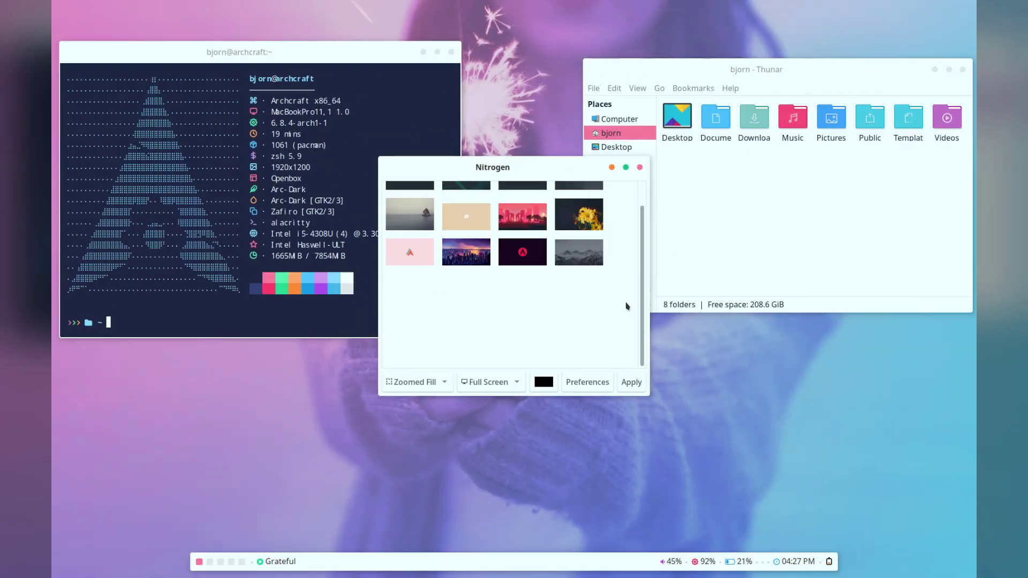
# Apply pastel.png as the wallpaper in Nitrogen, close it, and move Thunar down-left
pyautogui.scroll(-2, 628, 307)
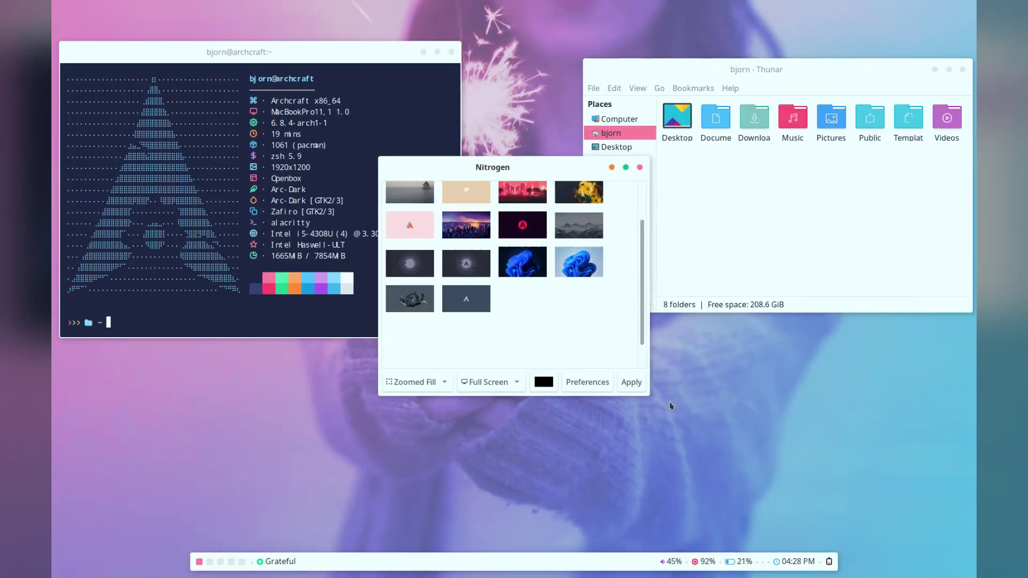
pyautogui.scroll(-3, 587, 314)
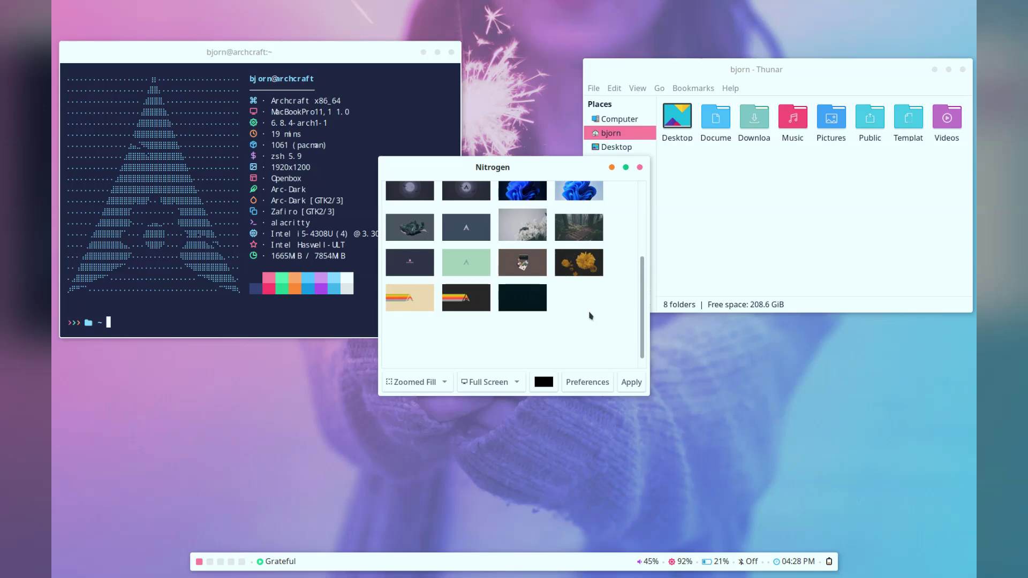
pyautogui.scroll(-1, 591, 316)
pyautogui.scroll(-3, 557, 257)
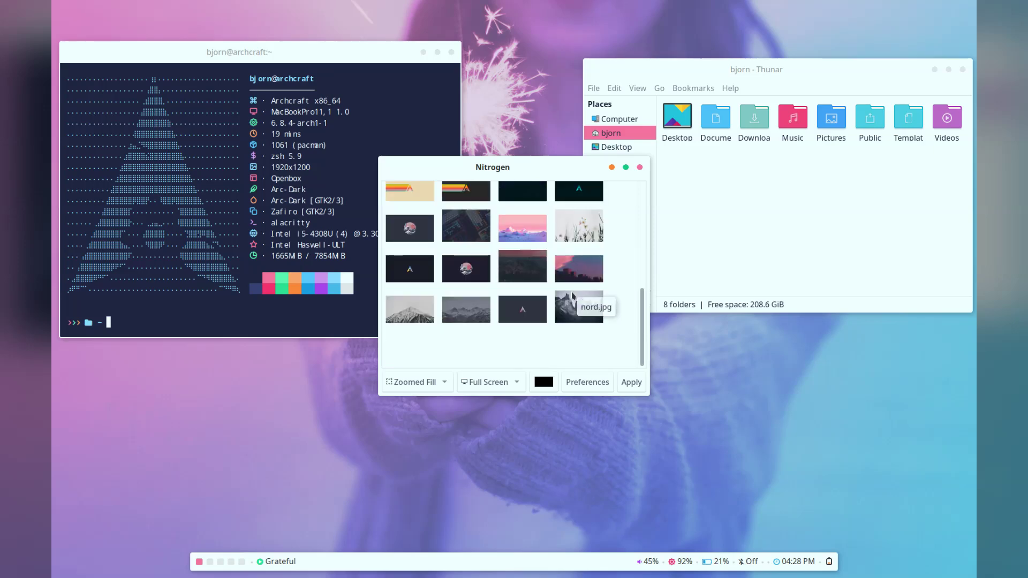
pyautogui.scroll(-1, 590, 187)
pyautogui.click(539, 206)
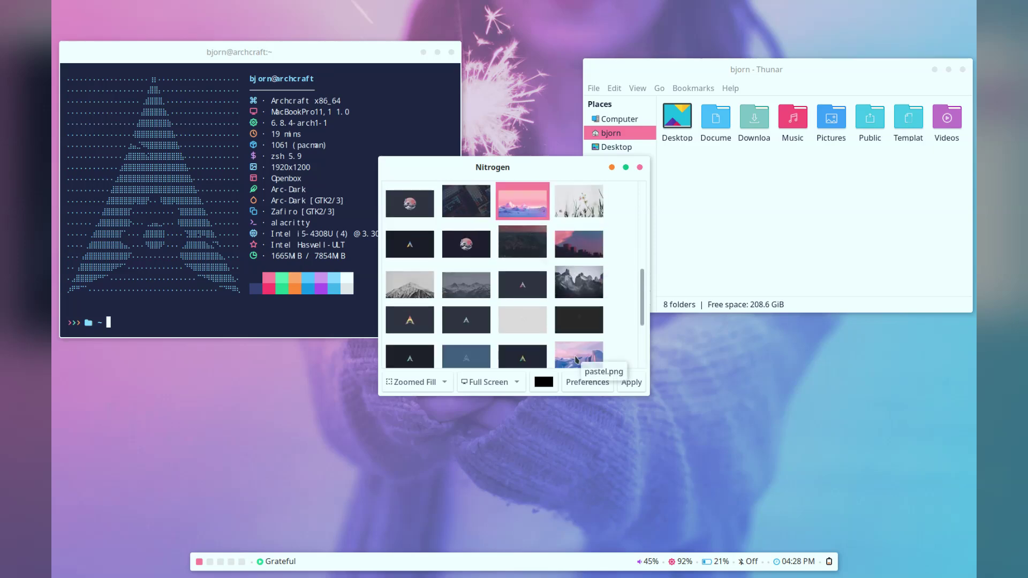
pyautogui.click(577, 356)
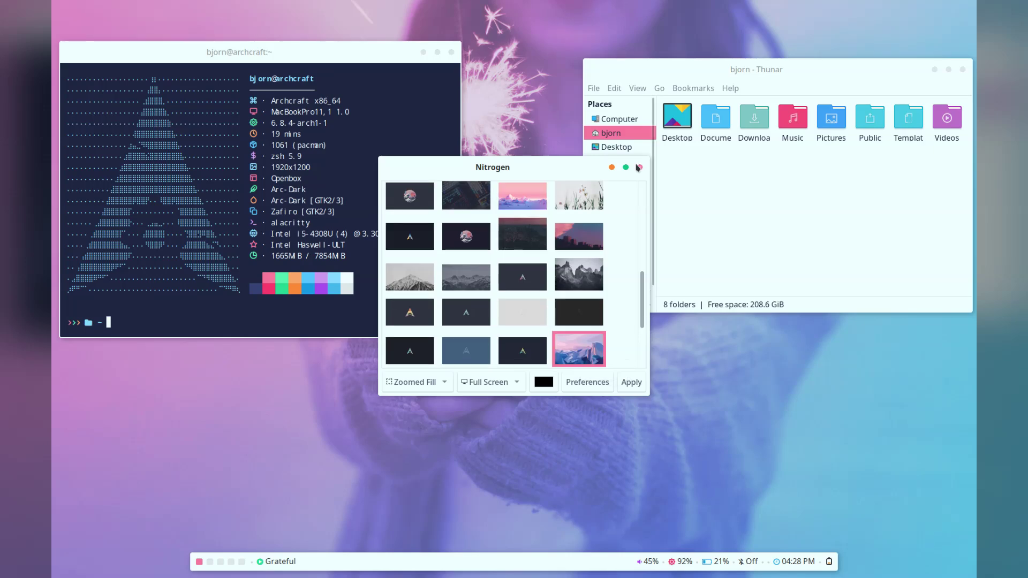
pyautogui.scroll(-3, 635, 294)
pyautogui.click(632, 384)
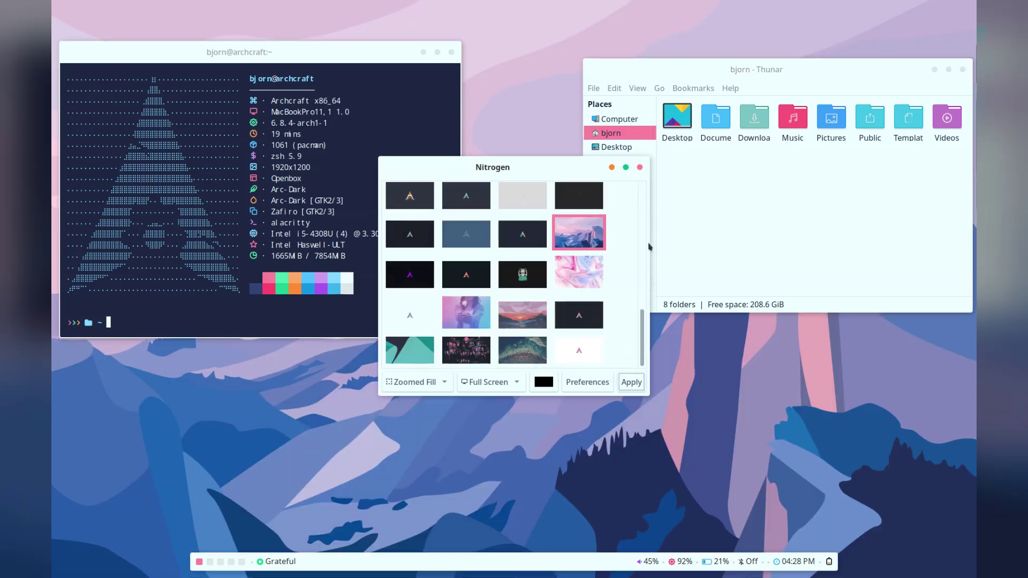
pyautogui.click(640, 167)
pyautogui.moveTo(686, 103); pyautogui.dragTo(502, 212)
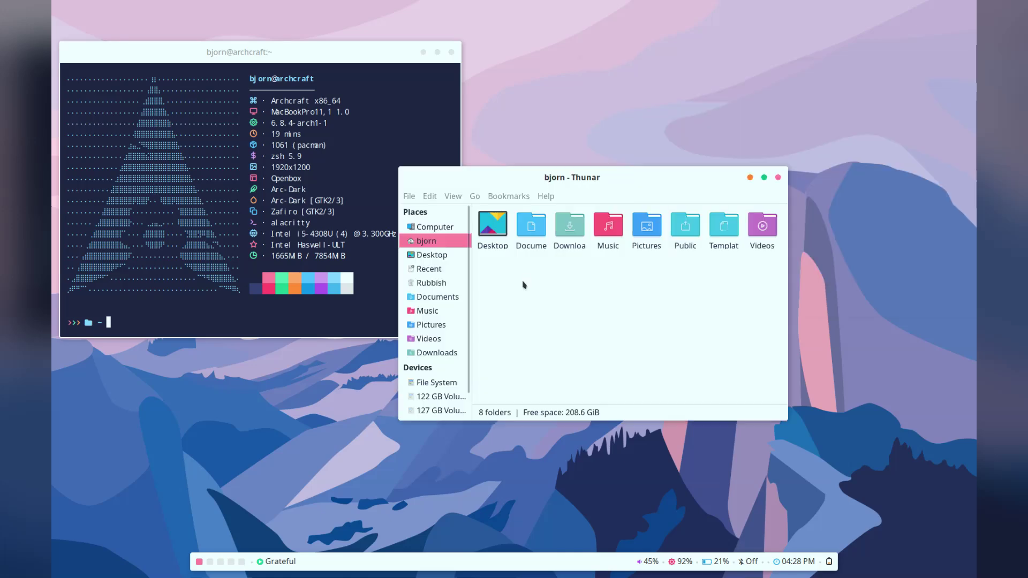
pyautogui.rightClick(541, 107)
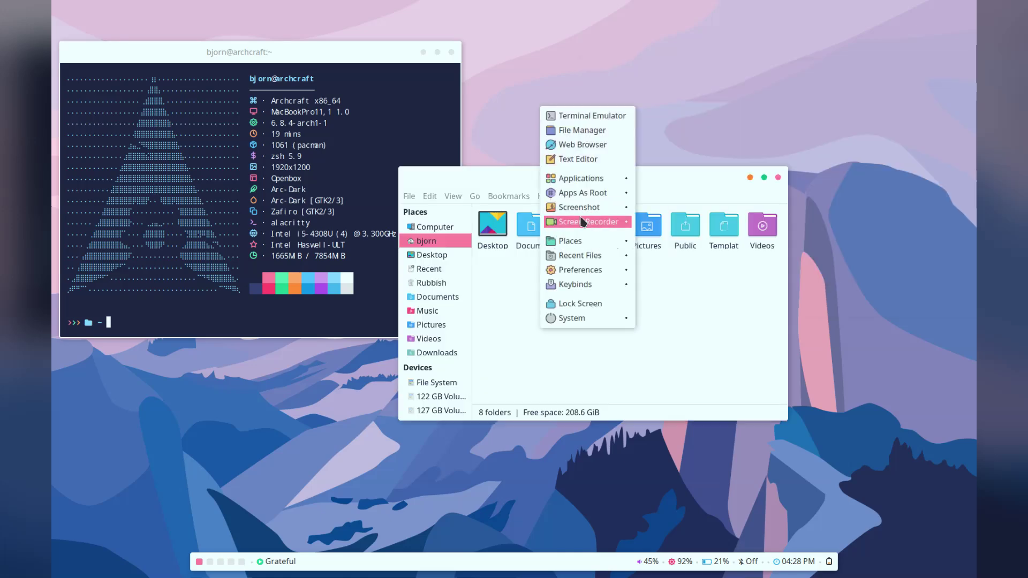
pyautogui.moveTo(583, 222)
pyautogui.moveTo(580, 242)
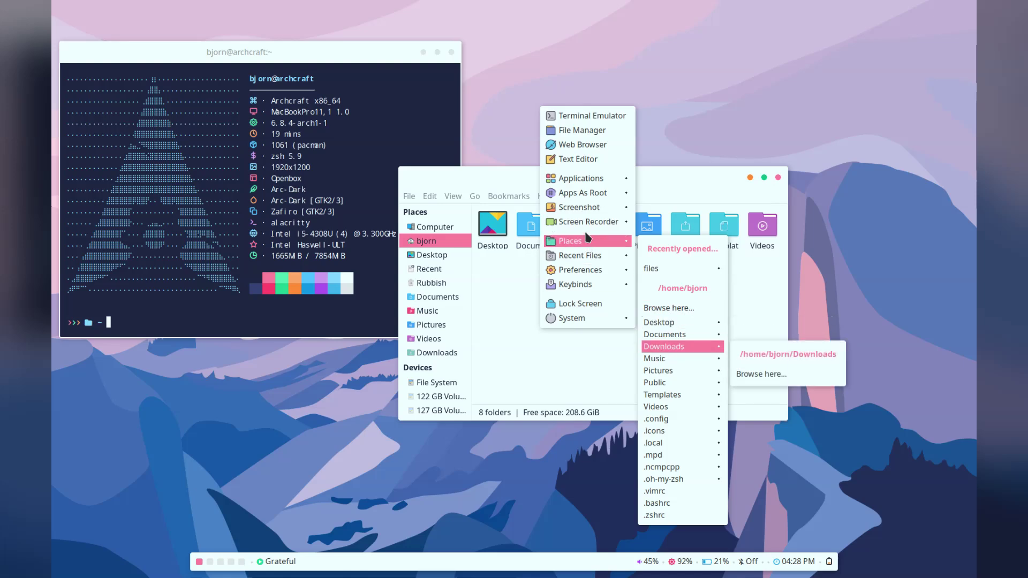
pyautogui.moveTo(582, 184)
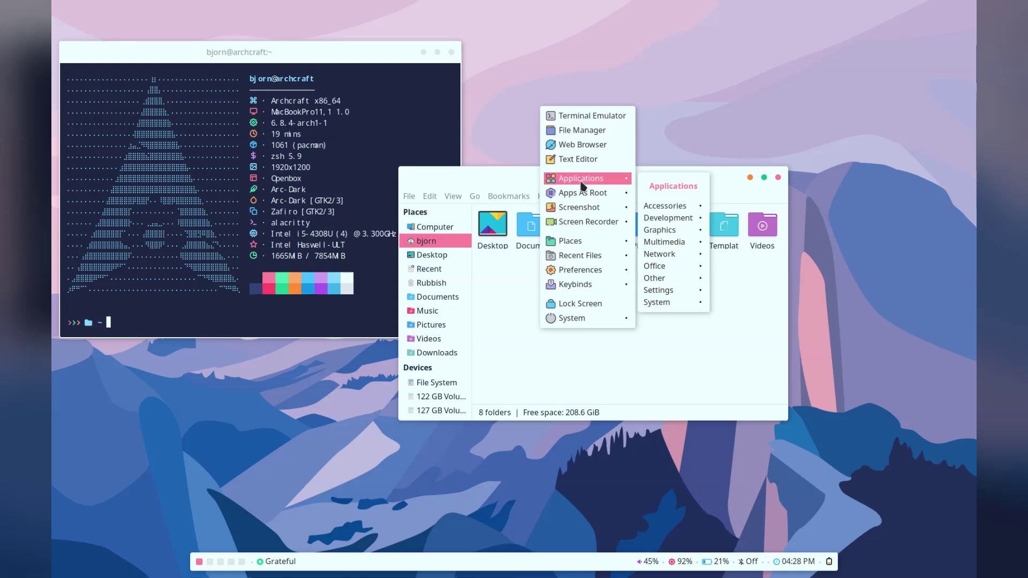
pyautogui.moveTo(691, 218)
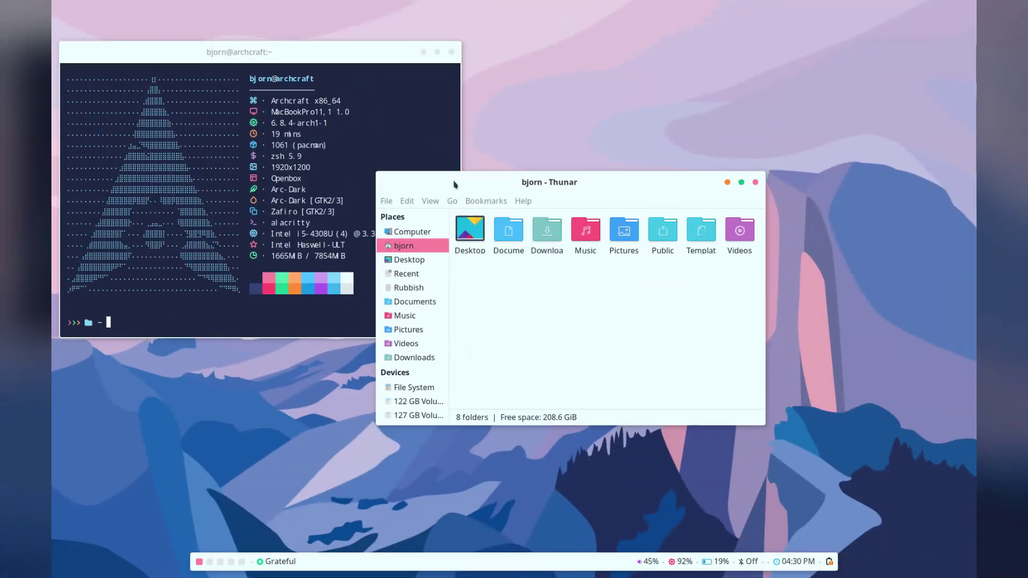
# View Thunar's About information from the Help menu and dismiss it
pyautogui.click(529, 203)
pyautogui.click(536, 236)
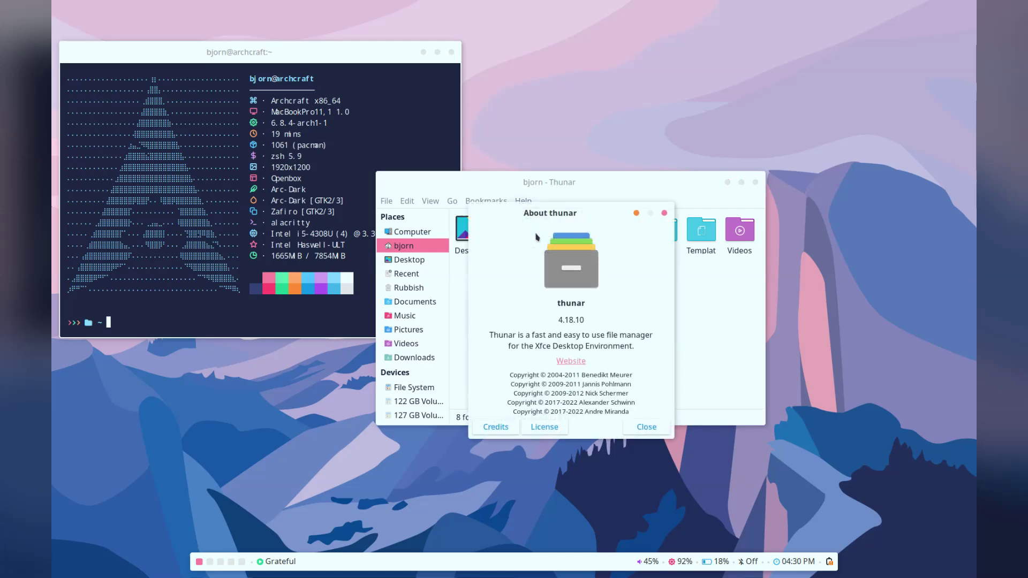
pyautogui.click(664, 213)
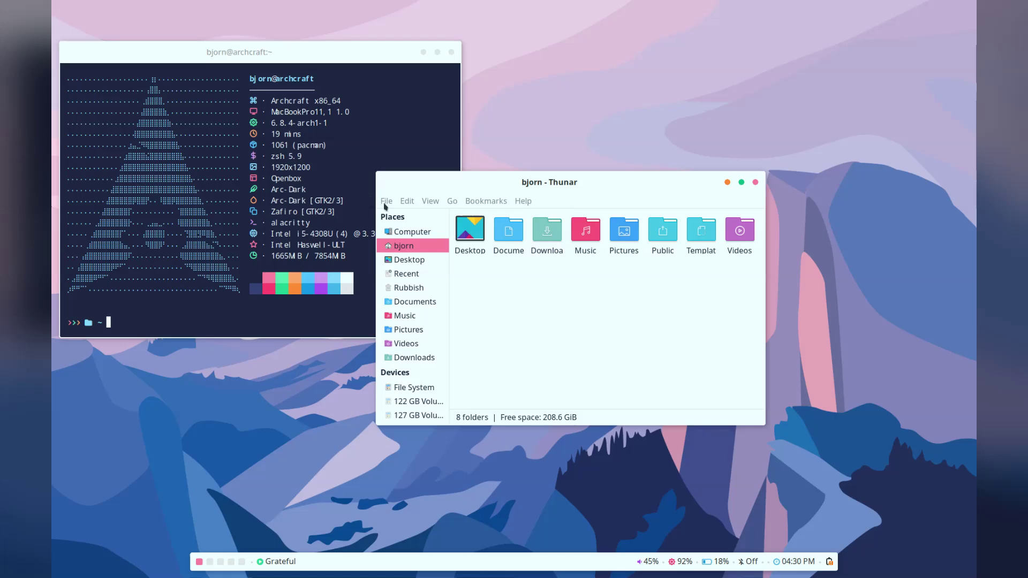
# In Thunar's Side Pane preferences, set shortcuts pane icons to 32px and tree pane icons to 48px
pyautogui.click(407, 201)
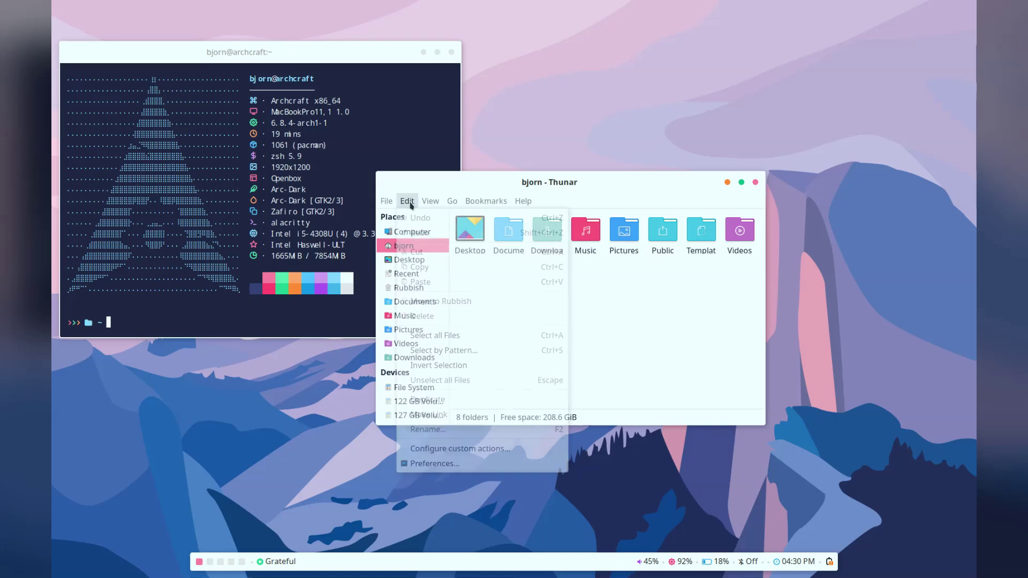
pyautogui.click(436, 464)
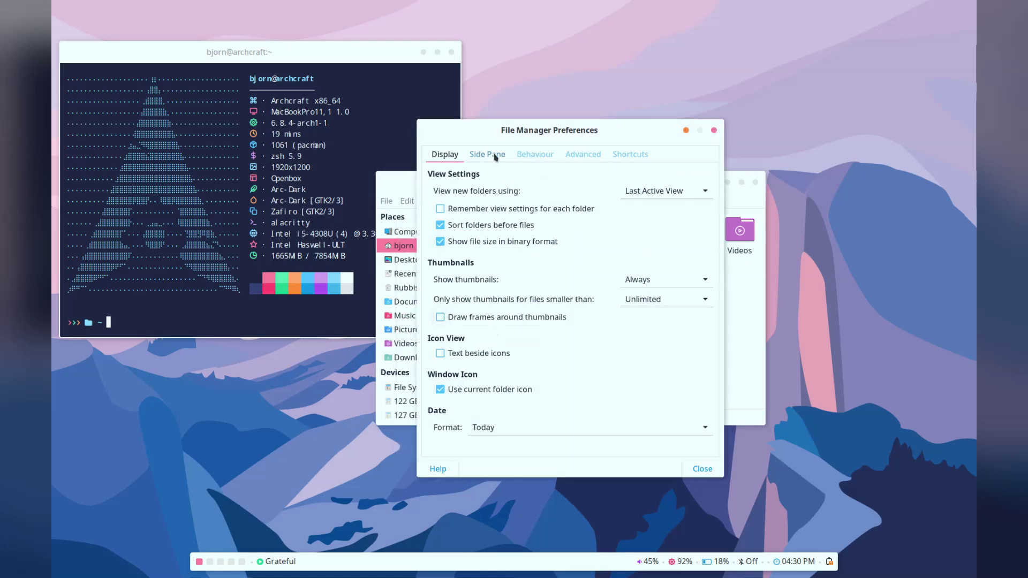
pyautogui.click(495, 155)
pyautogui.click(518, 187)
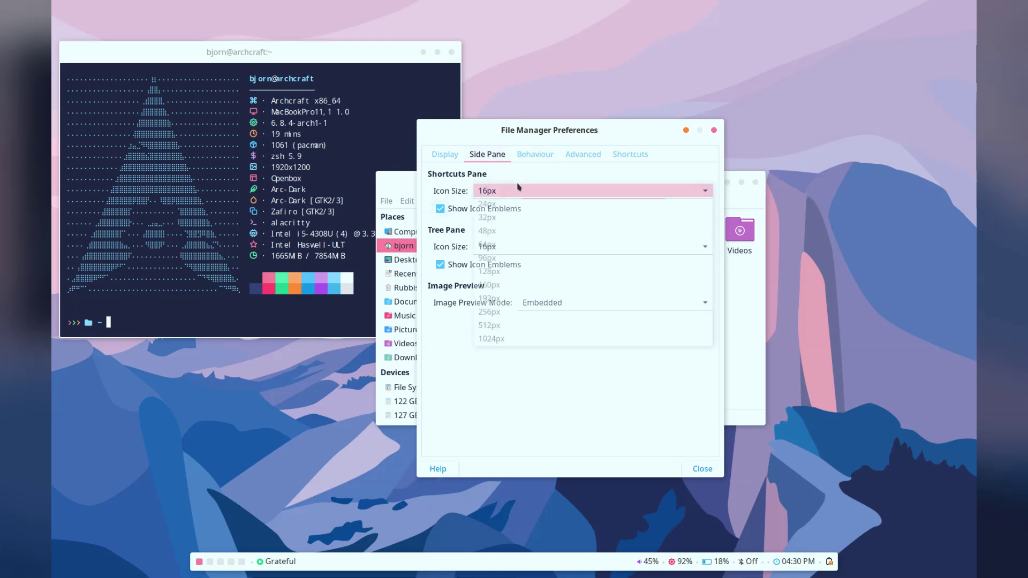
pyautogui.click(522, 219)
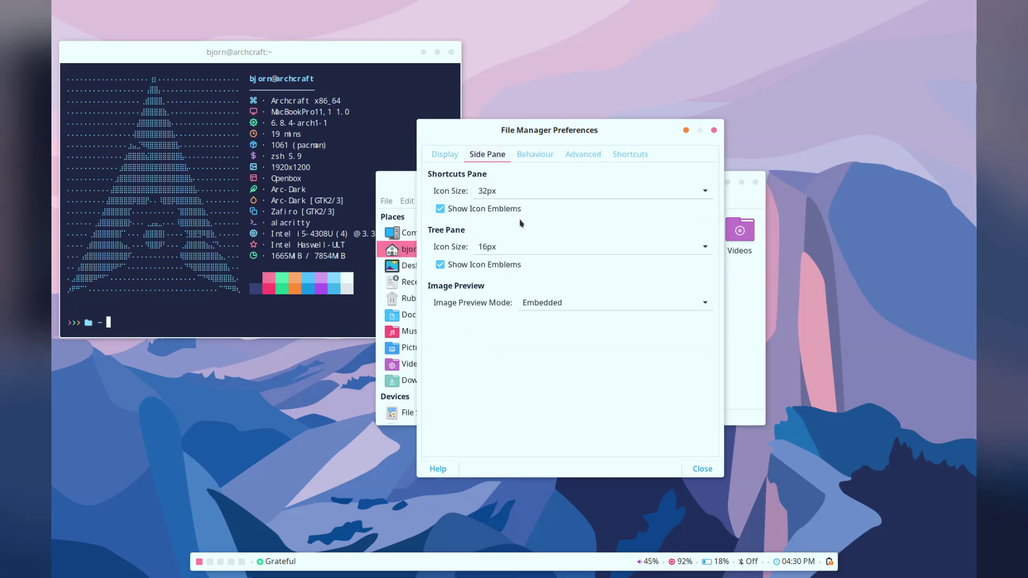
pyautogui.click(512, 248)
pyautogui.click(510, 288)
pyautogui.click(693, 470)
# Move Thunar higher, enlarge it, and switch the location selector to Entry Style
pyautogui.moveTo(596, 186); pyautogui.dragTo(597, 120)
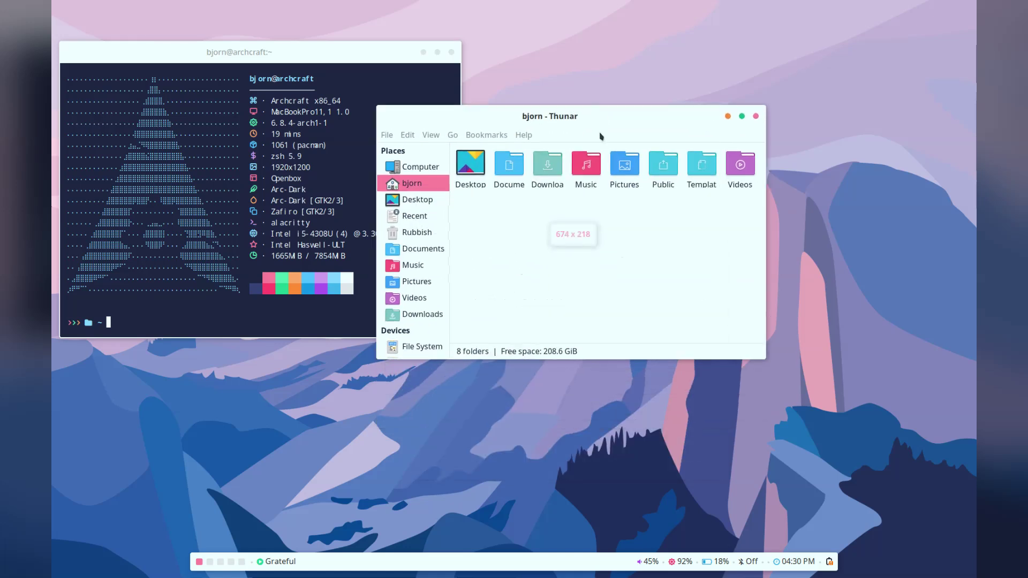
pyautogui.moveTo(750, 352); pyautogui.dragTo(849, 433)
pyautogui.click(431, 135)
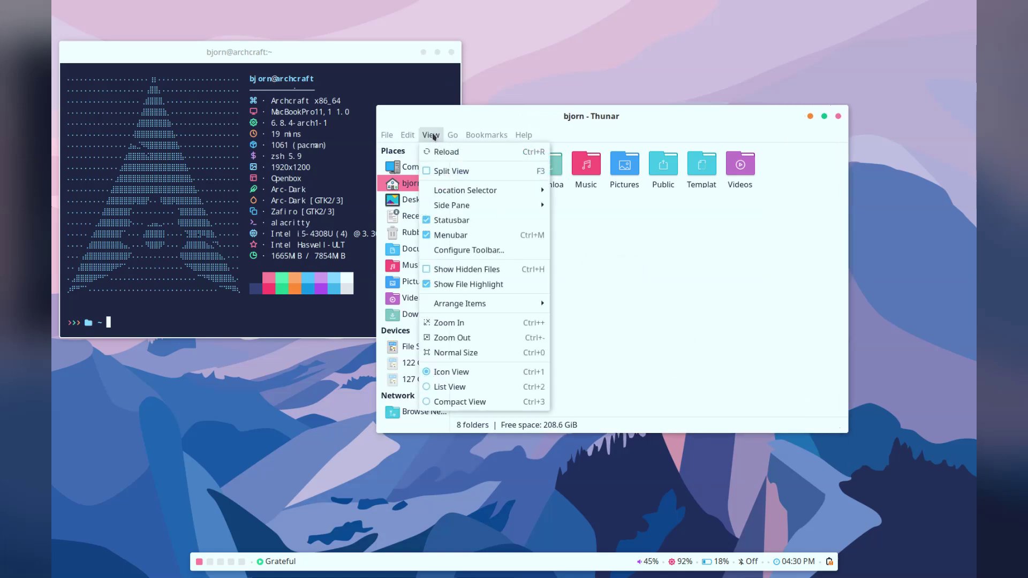
pyautogui.moveTo(450, 190)
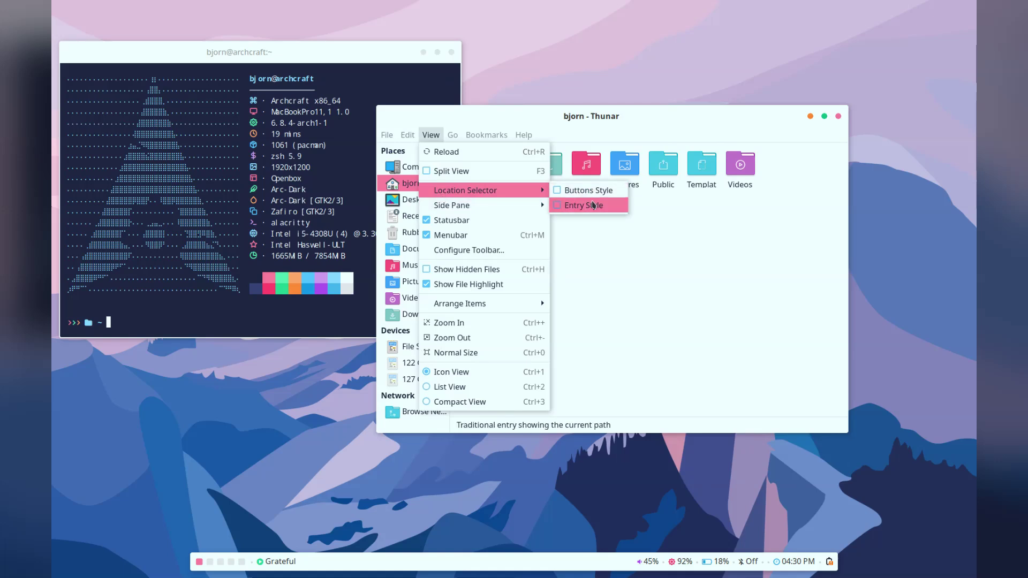
pyautogui.click(593, 205)
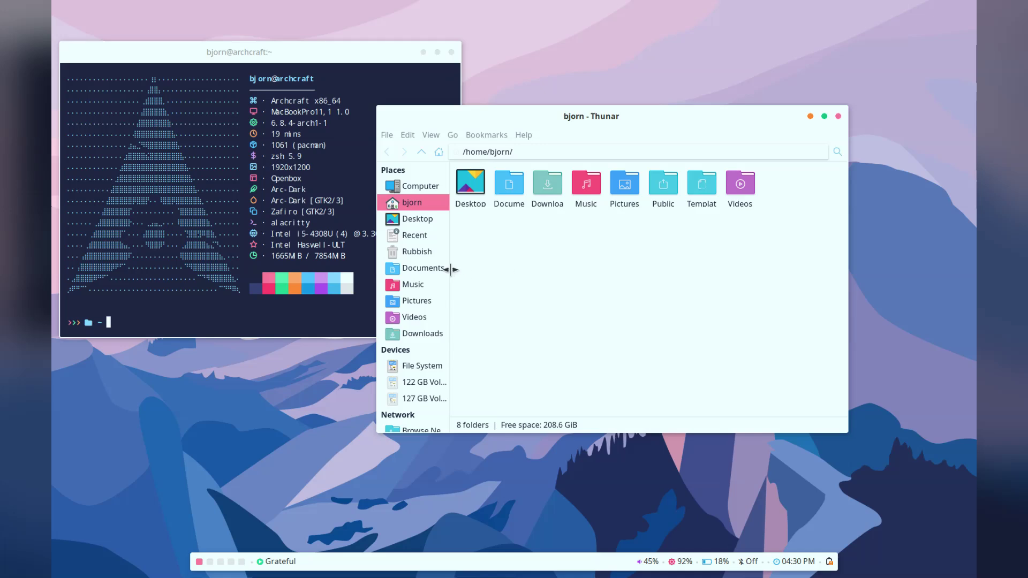
# Widen the places sidebar, then open Documents and the Music folder listing five mp3 files
pyautogui.moveTo(450, 274); pyautogui.dragTo(482, 275)
pyautogui.scroll(-1, 452, 279)
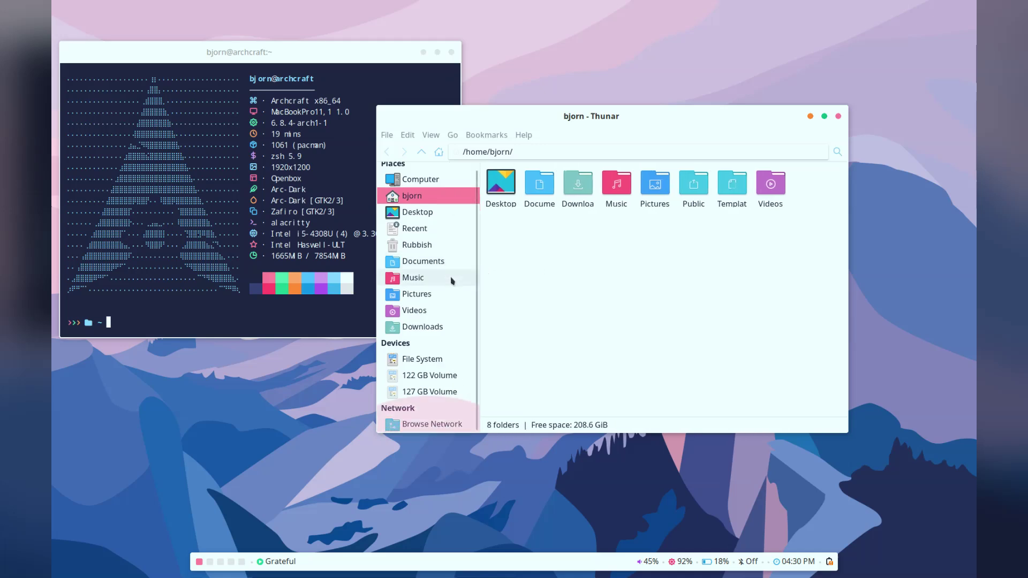
pyautogui.scroll(1, 452, 278)
pyautogui.rightClick(543, 260)
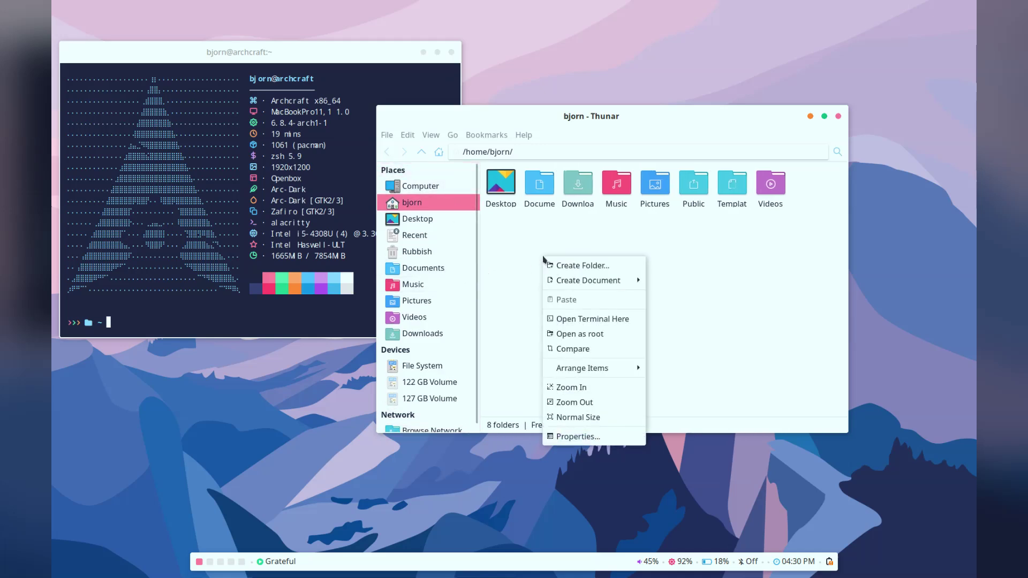
pyautogui.click(442, 270)
pyautogui.click(431, 288)
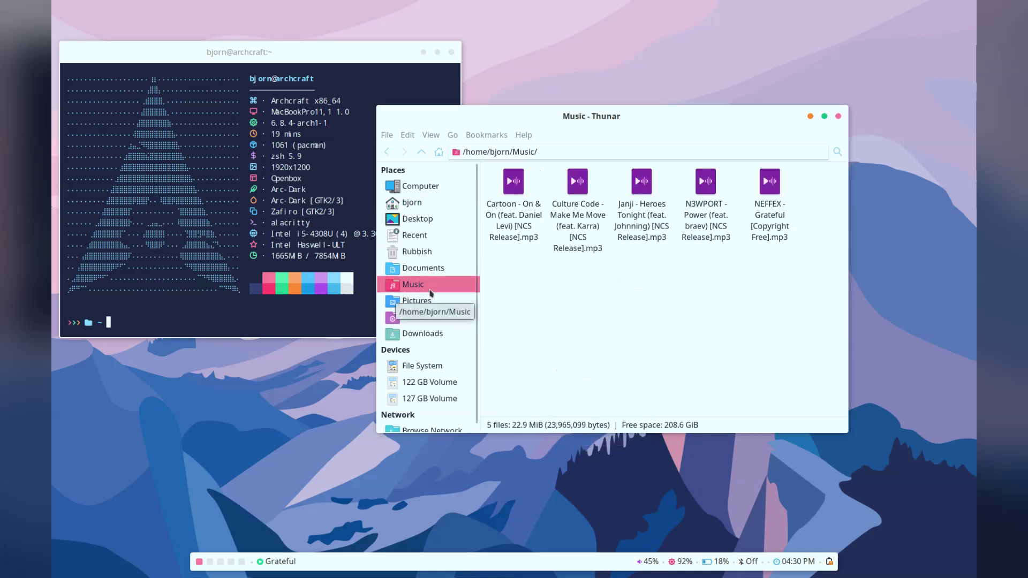